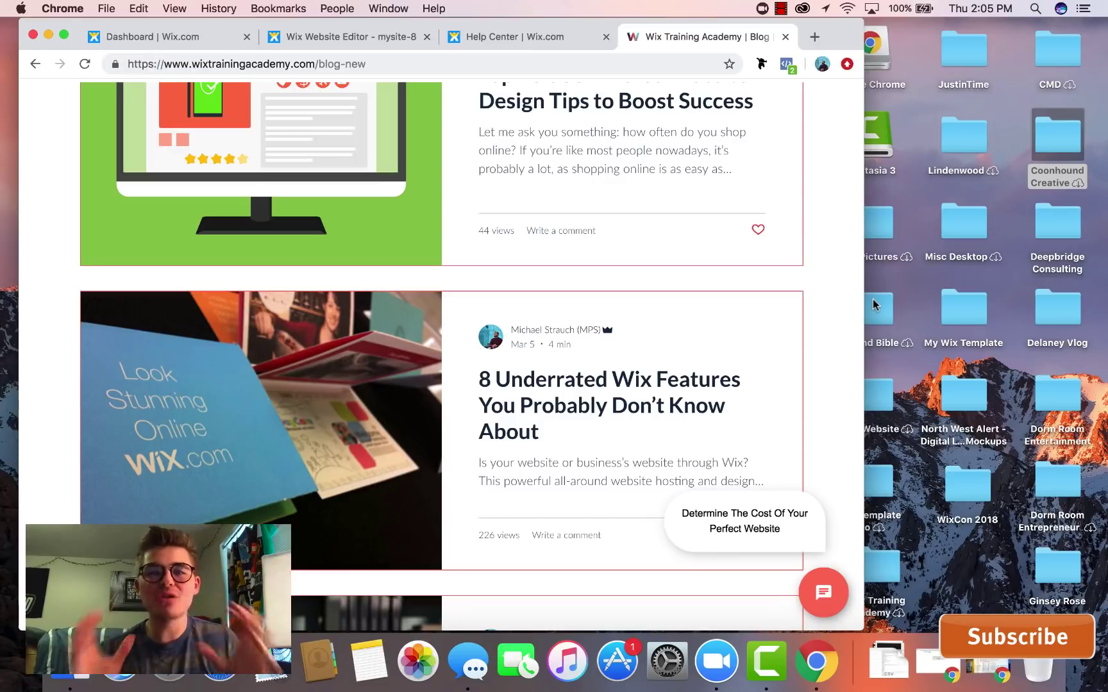
# Expand the browser window to full screen and return to the beginning of the Wix Training Academy blog page.
pyautogui.click(63, 34)
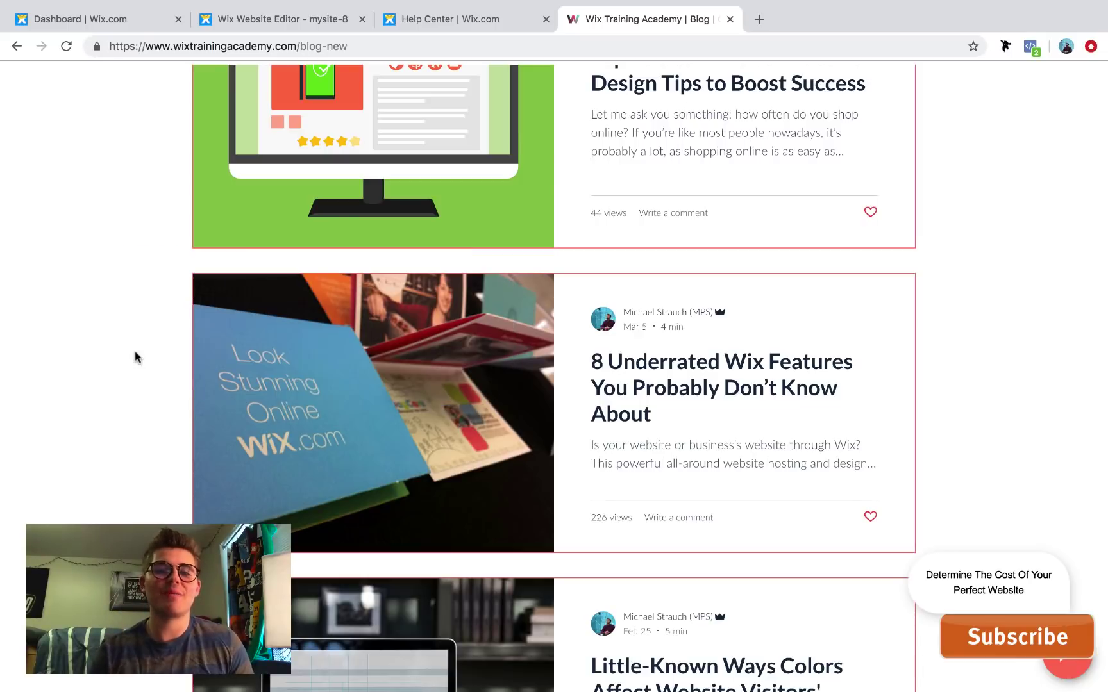
pyautogui.scroll(1, 135, 357)
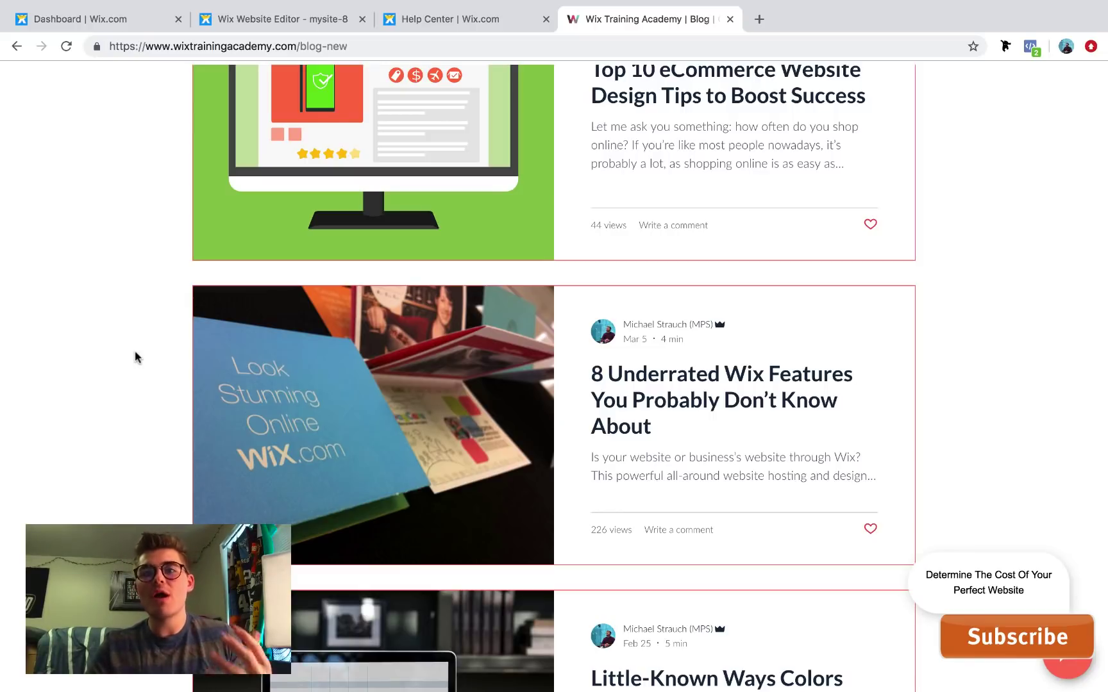
pyautogui.scroll(10, 134, 357)
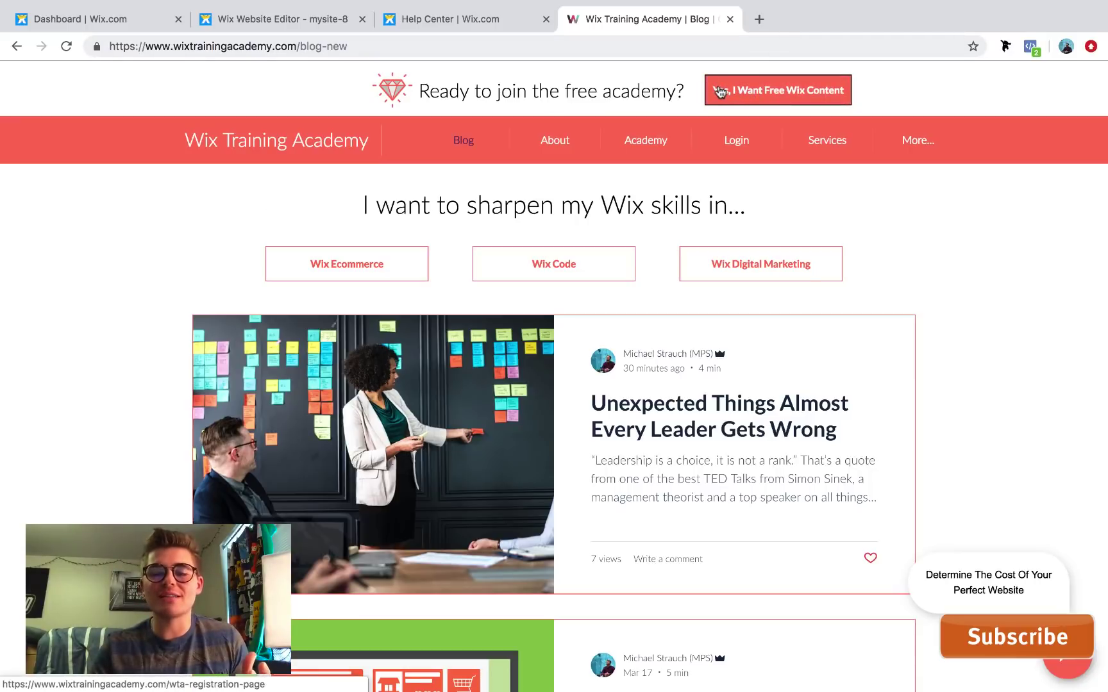
# Switch to the website editor and open the video chooser for the new page's background.
pyautogui.click(280, 26)
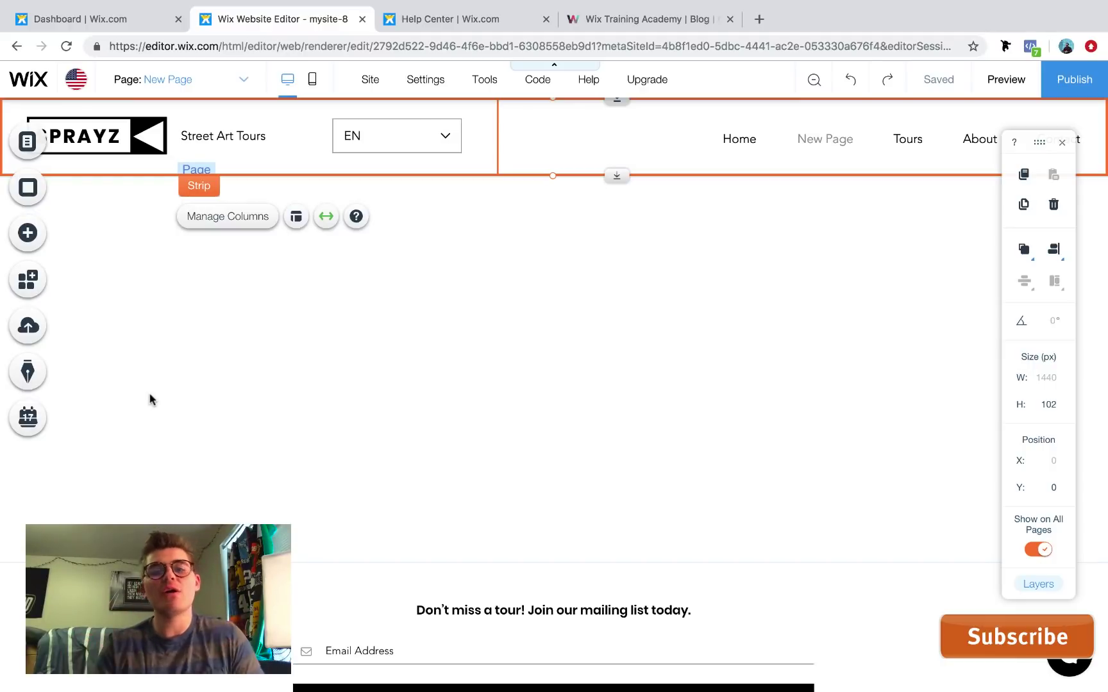
pyautogui.click(614, 311)
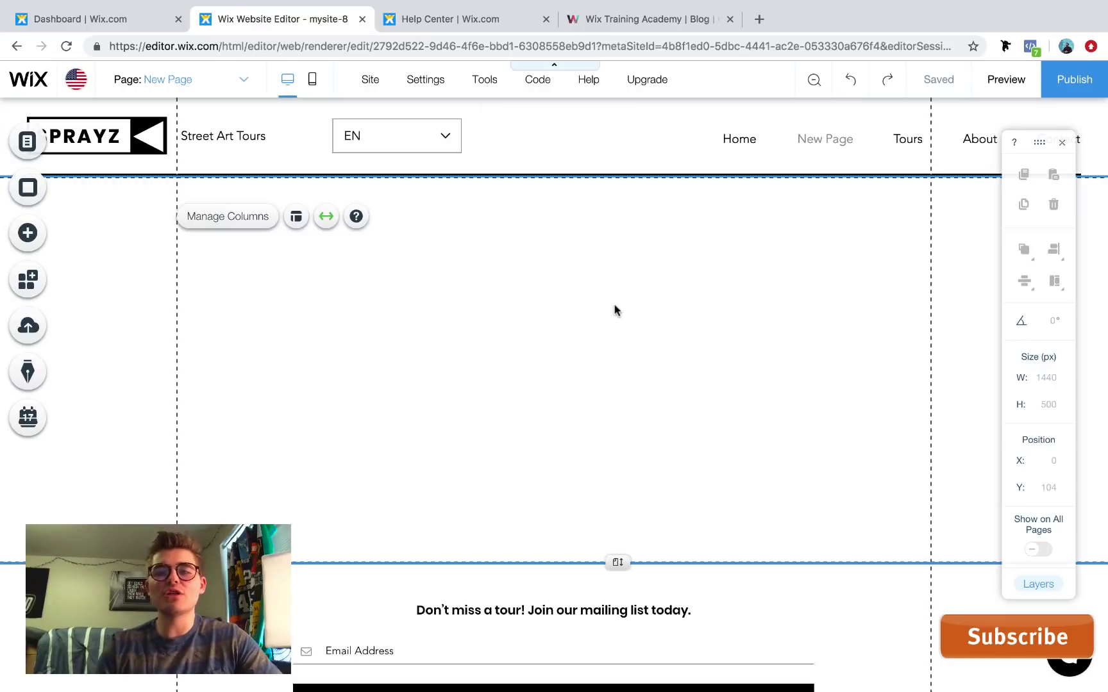
pyautogui.click(614, 310)
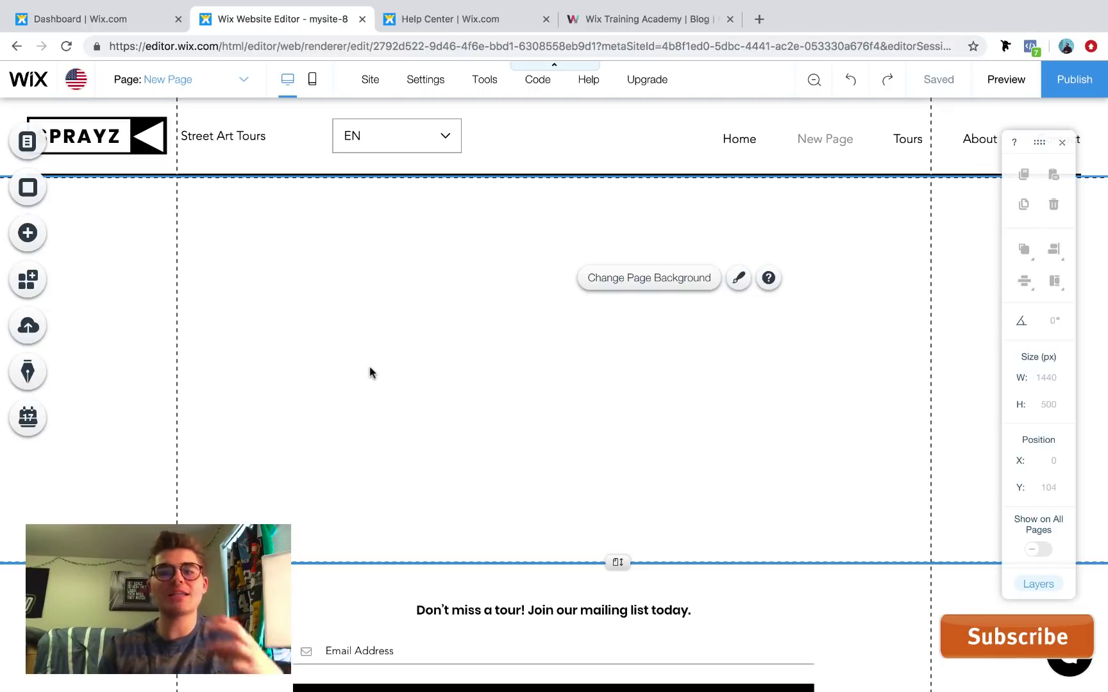
pyautogui.click(633, 285)
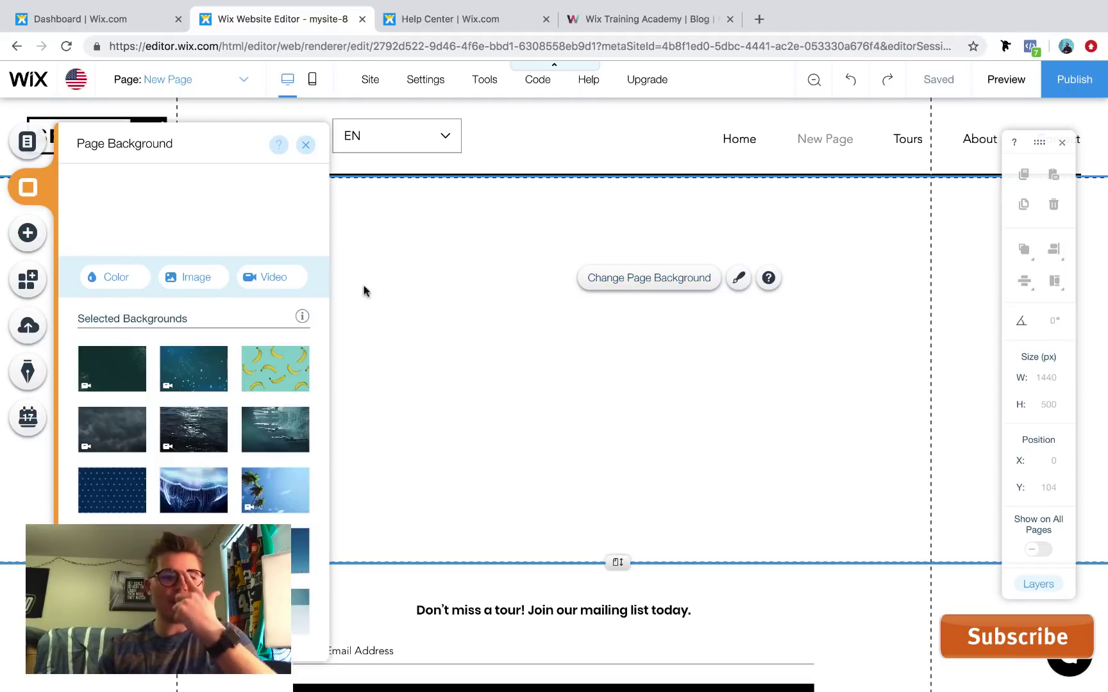
pyautogui.click(275, 282)
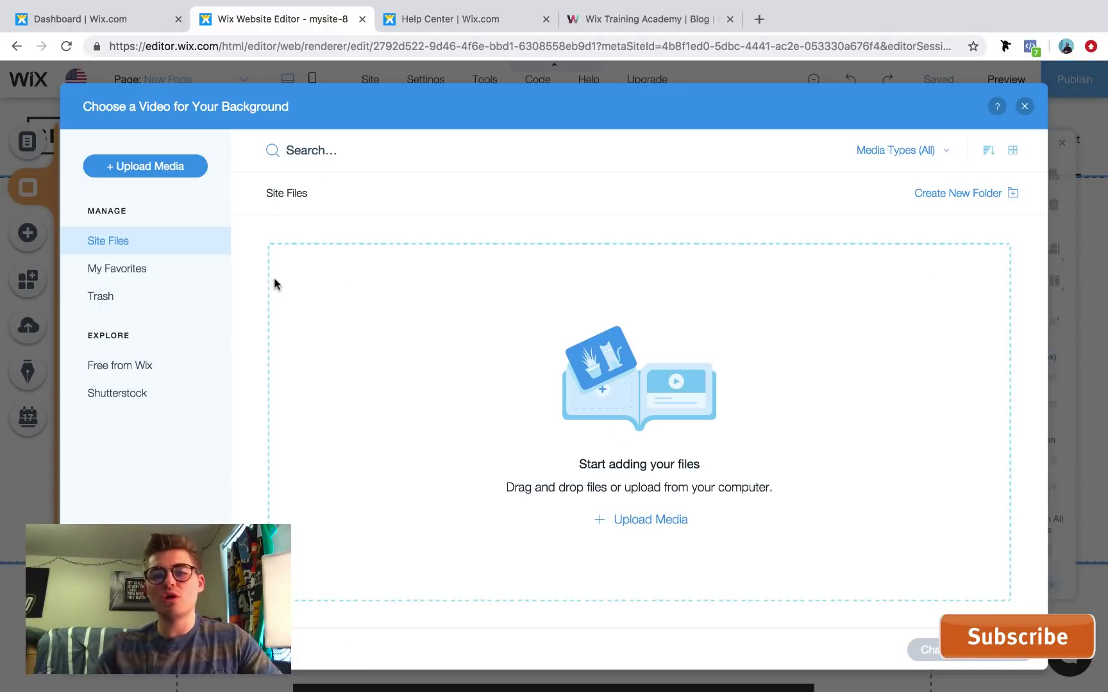
# Filter the free Wix videos to the Cinemagraphs category and browse the collection.
pyautogui.click(123, 365)
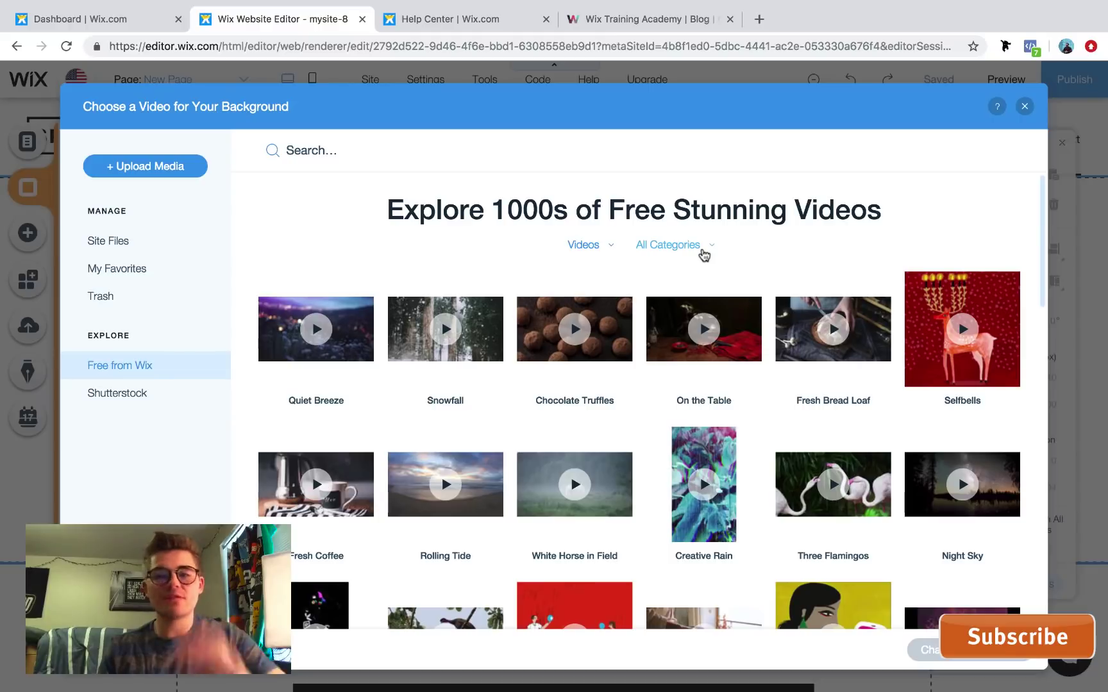
pyautogui.click(704, 254)
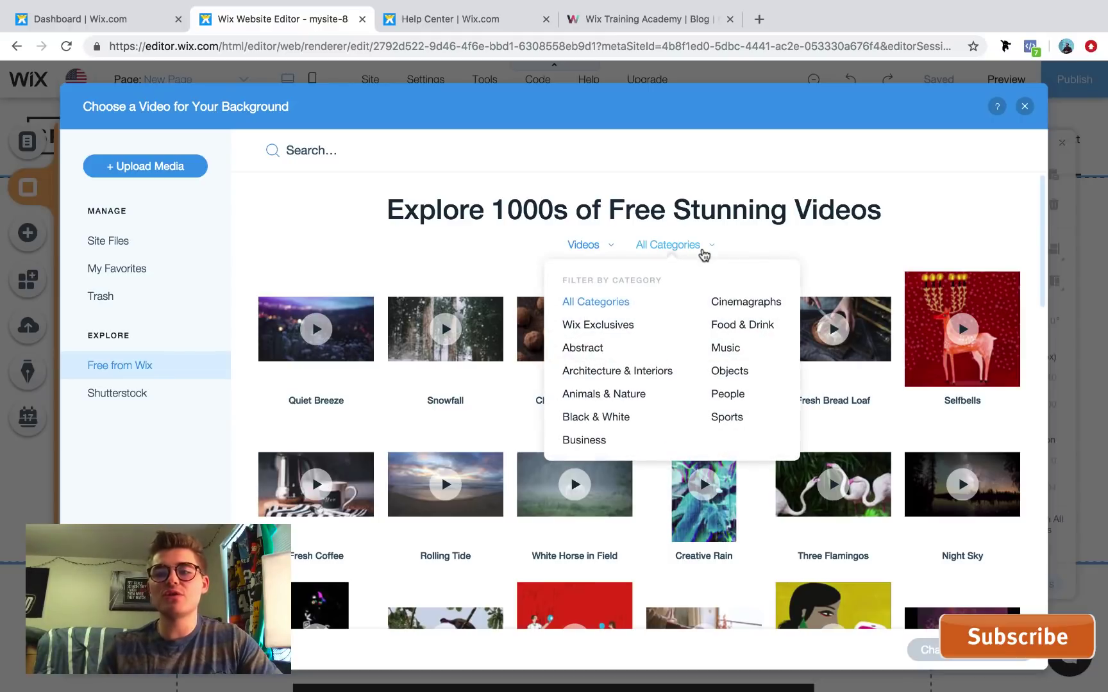
pyautogui.click(745, 303)
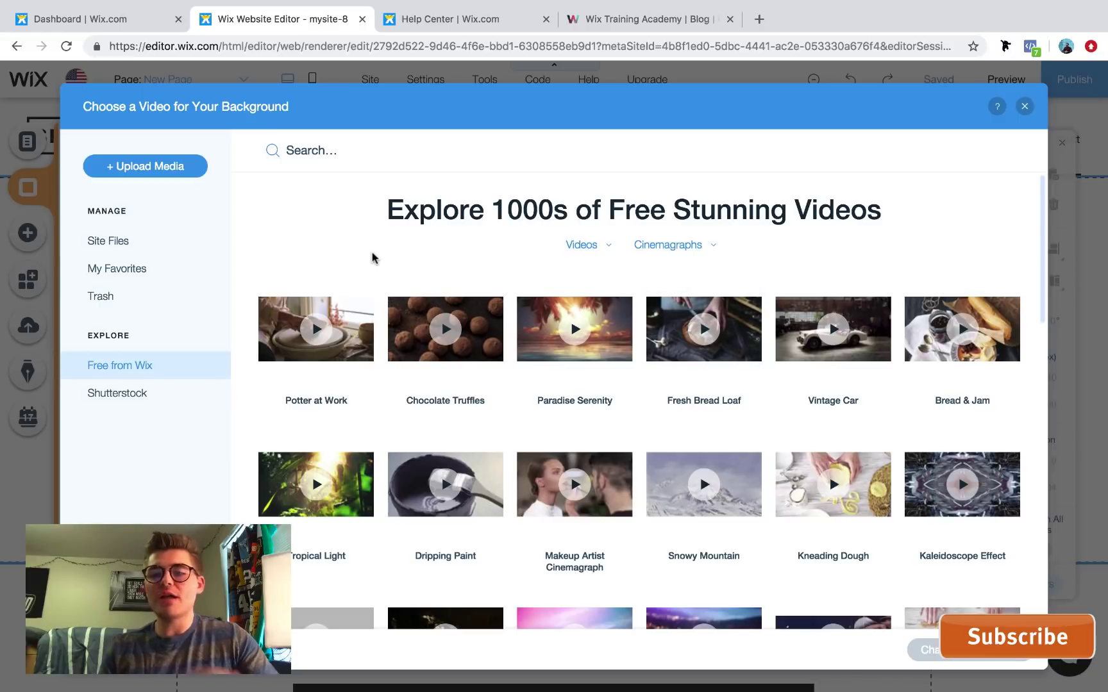
pyautogui.scroll(-7, 416, 282)
pyautogui.scroll(-2, 416, 301)
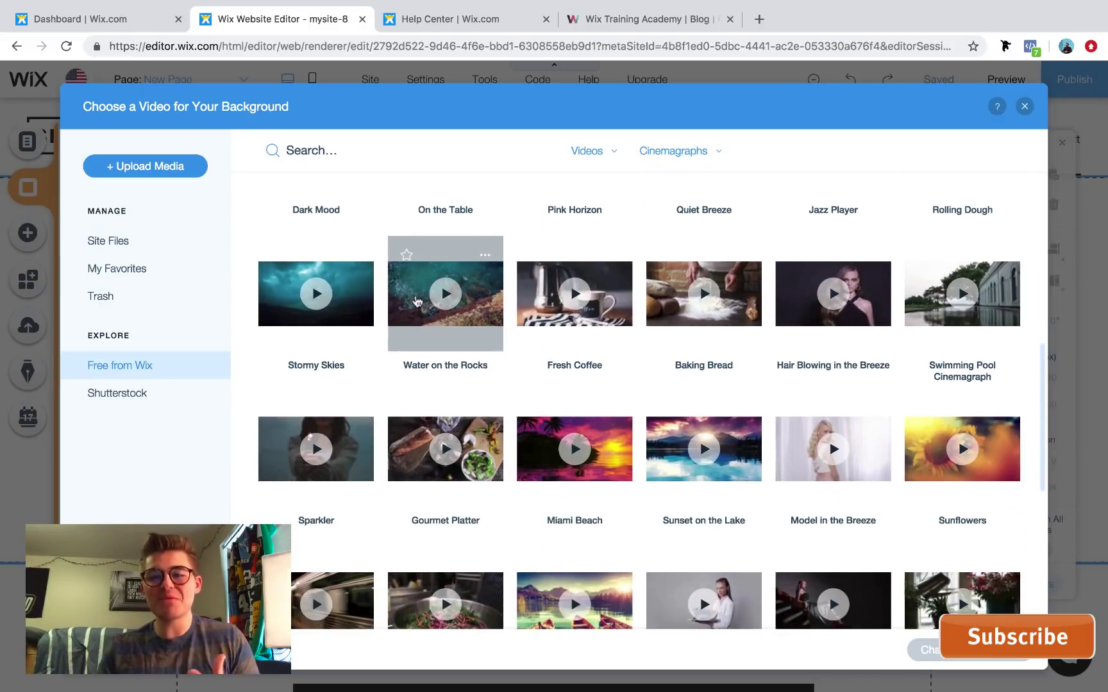
pyautogui.scroll(4, 417, 302)
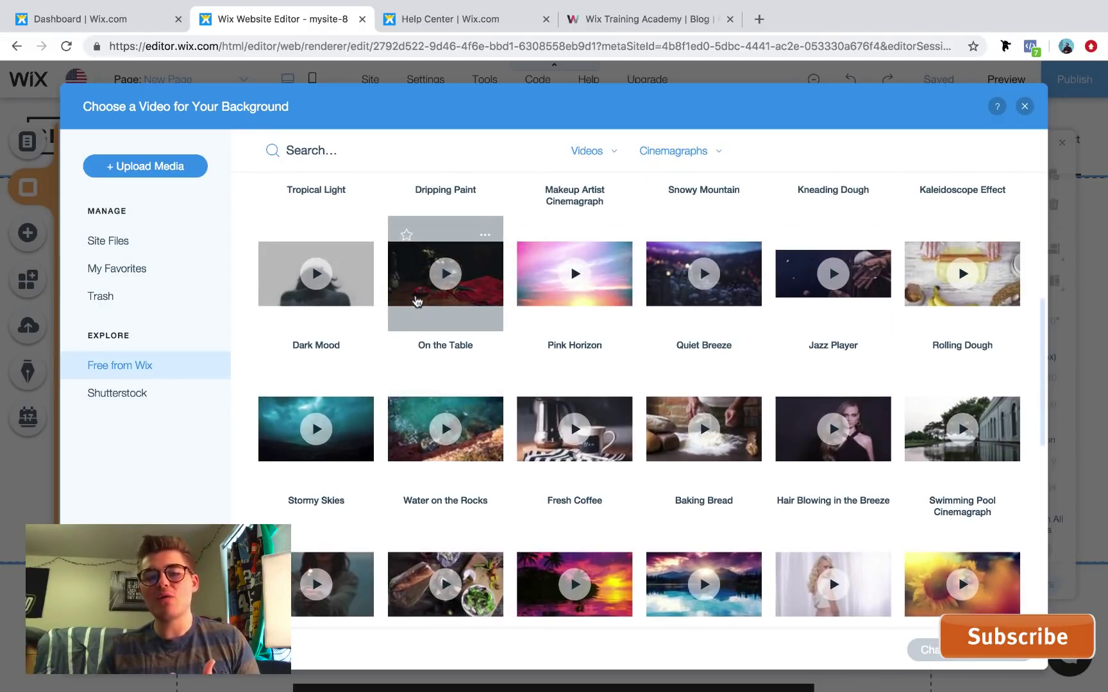
pyautogui.scroll(5, 417, 301)
pyautogui.scroll(1, 411, 300)
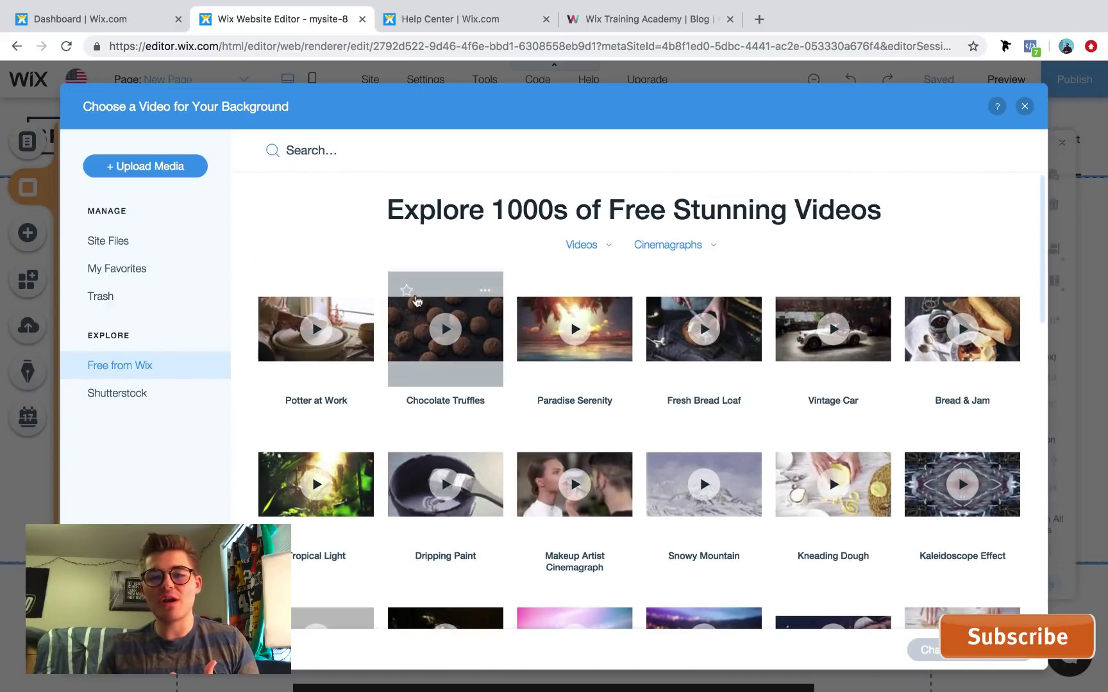
# Preview the Snowy Mountain cinemagraph and return to the video collection.
pyautogui.scroll(-3, 917, 360)
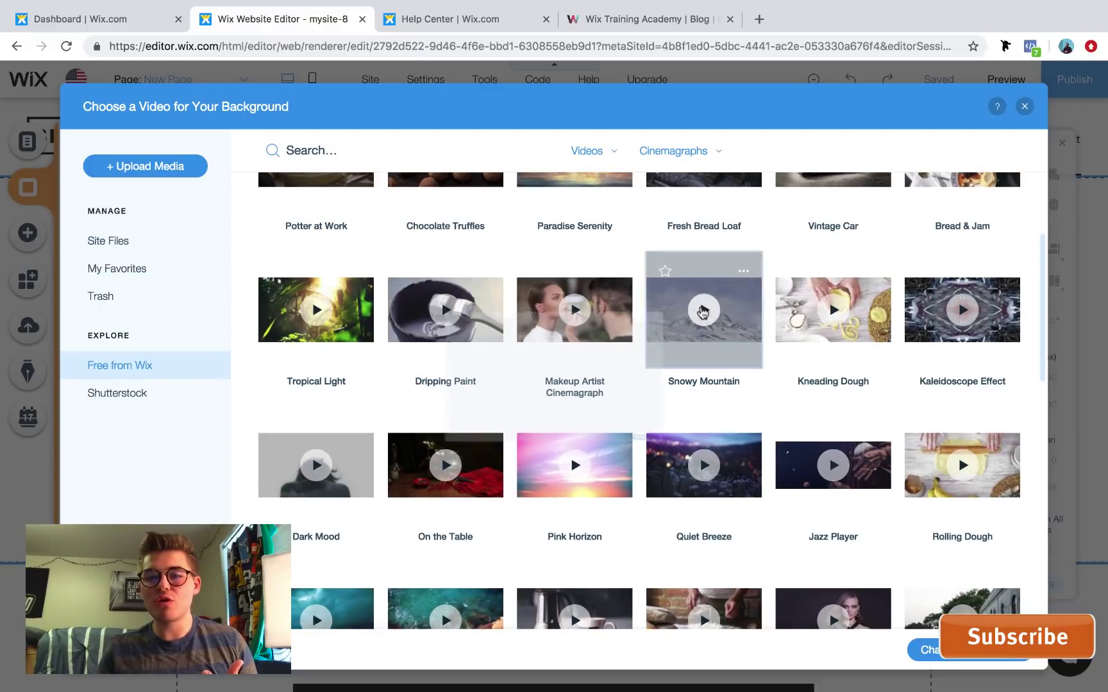
pyautogui.click(700, 312)
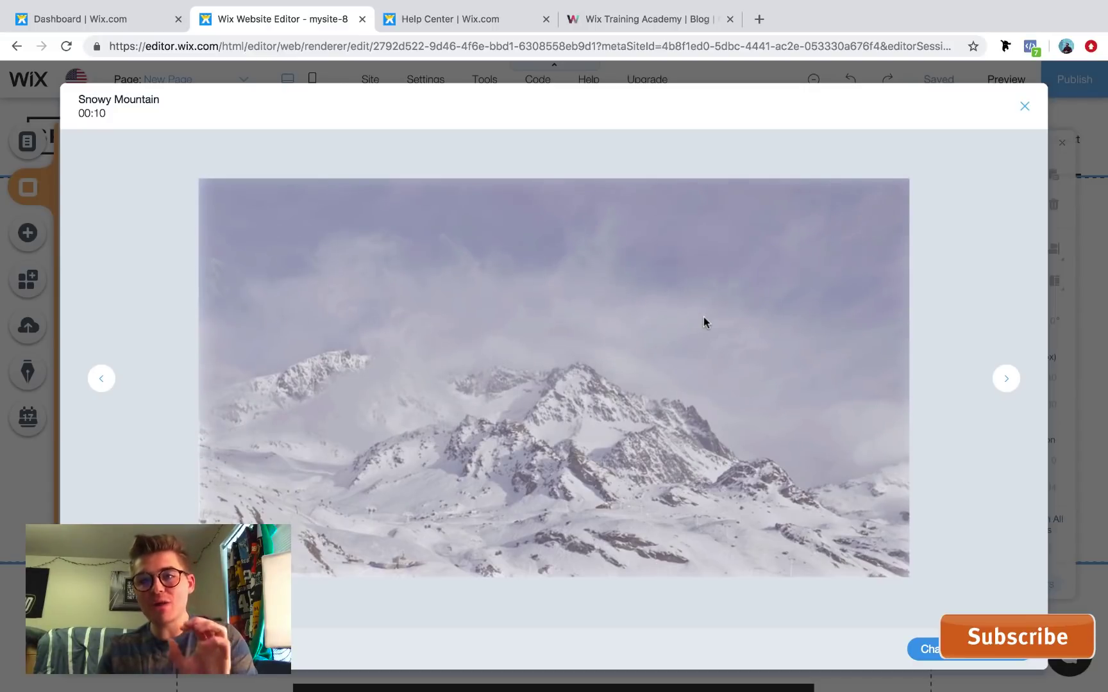
pyautogui.click(1024, 107)
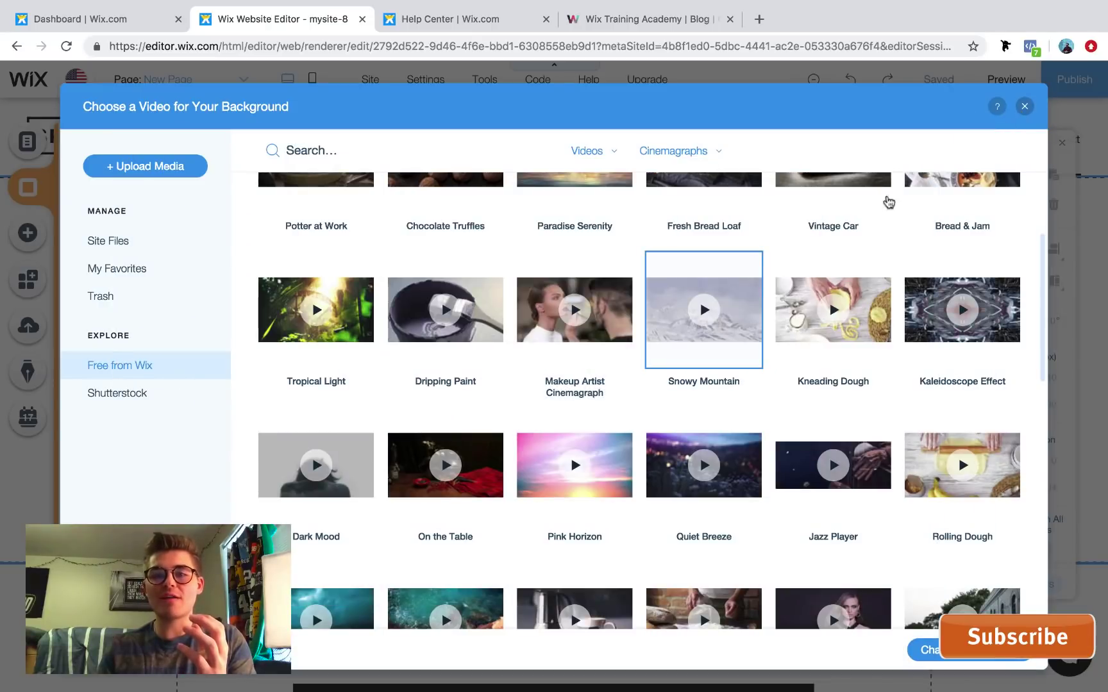
# Preview the Fresh Coffee cinemagraph and apply it as the page's video background.
pyautogui.scroll(-2, 585, 430)
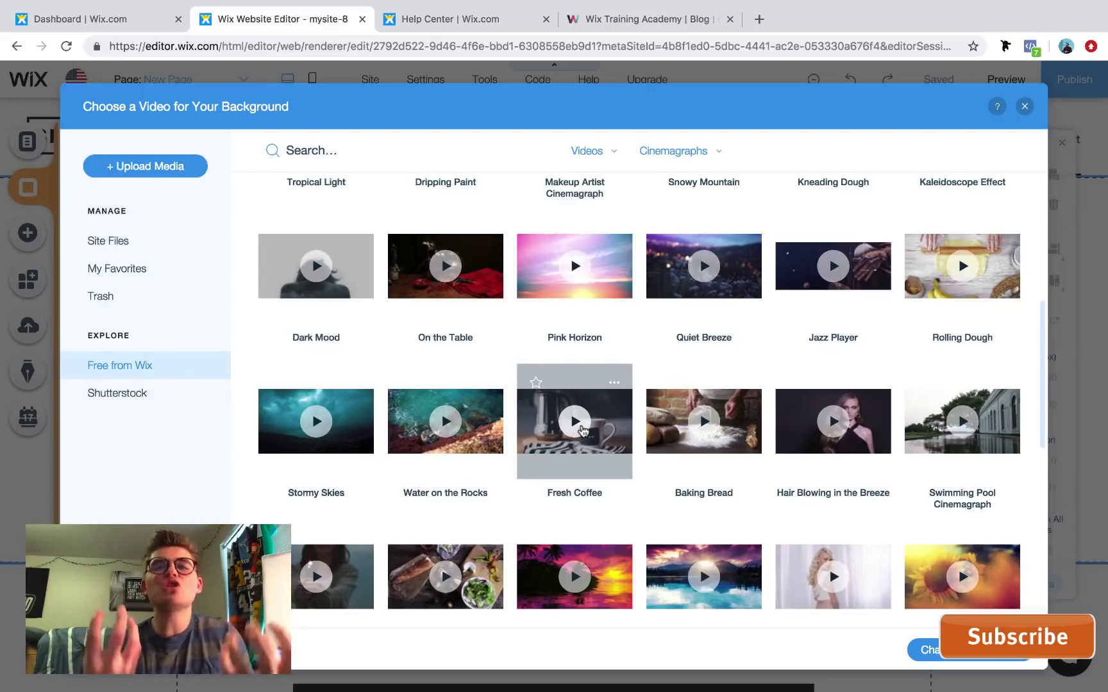
pyautogui.click(575, 422)
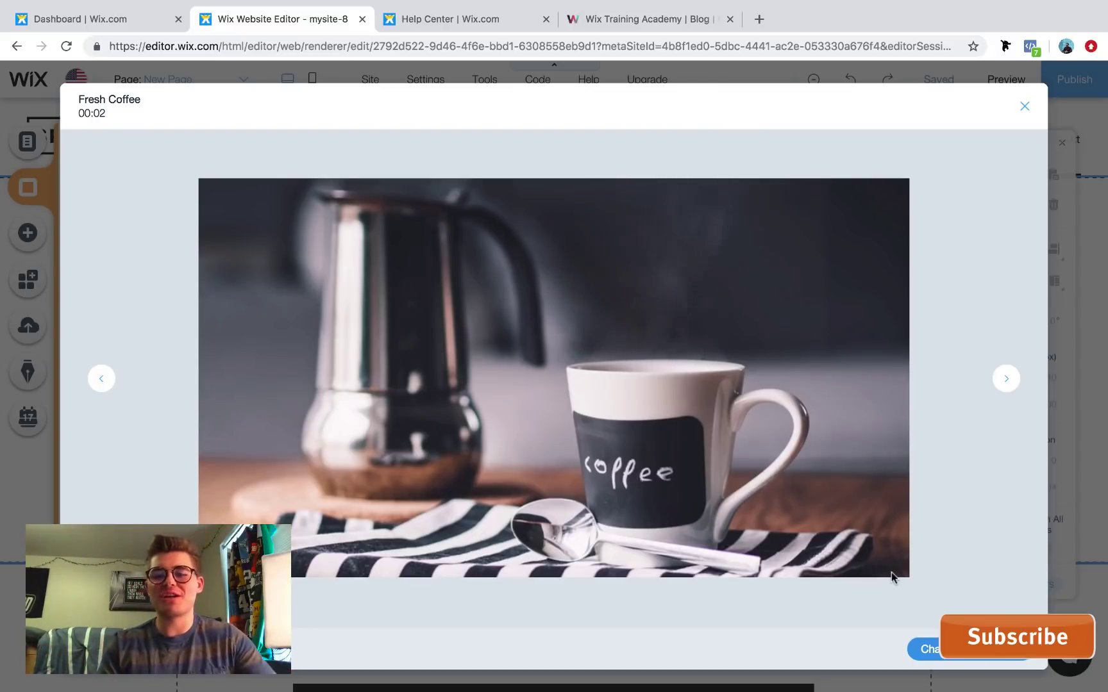
pyautogui.click(930, 649)
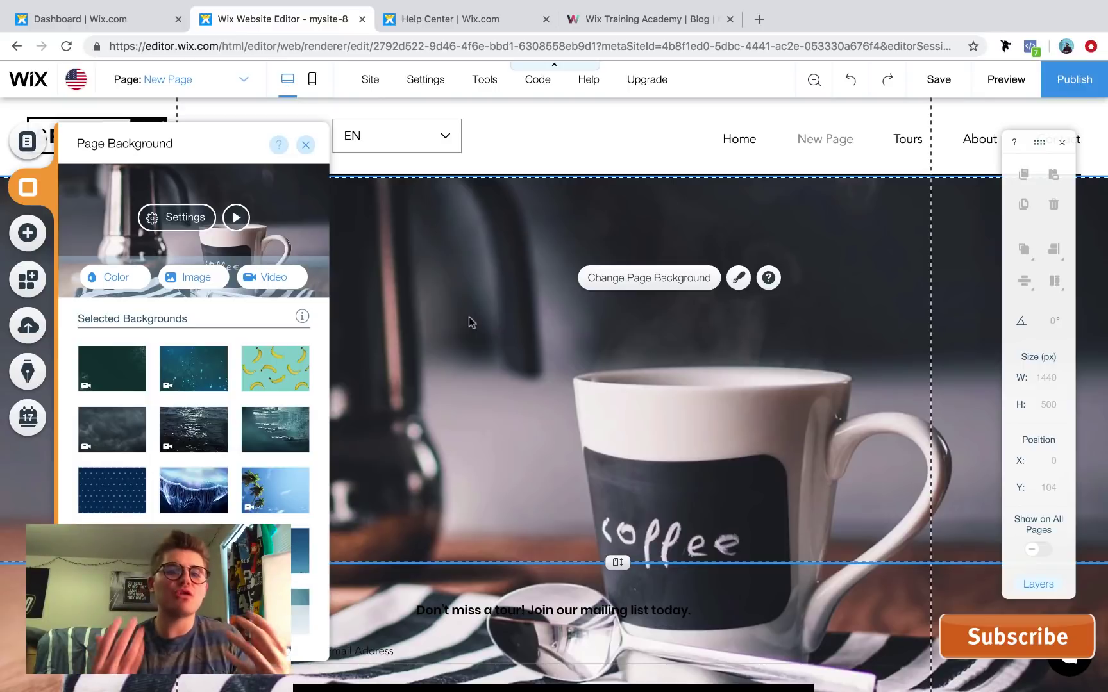
# Preview the page to check how the video background behaves behind the content, and return to the editor.
pyautogui.scroll(-2, 660, 455)
pyautogui.scroll(2, 660, 455)
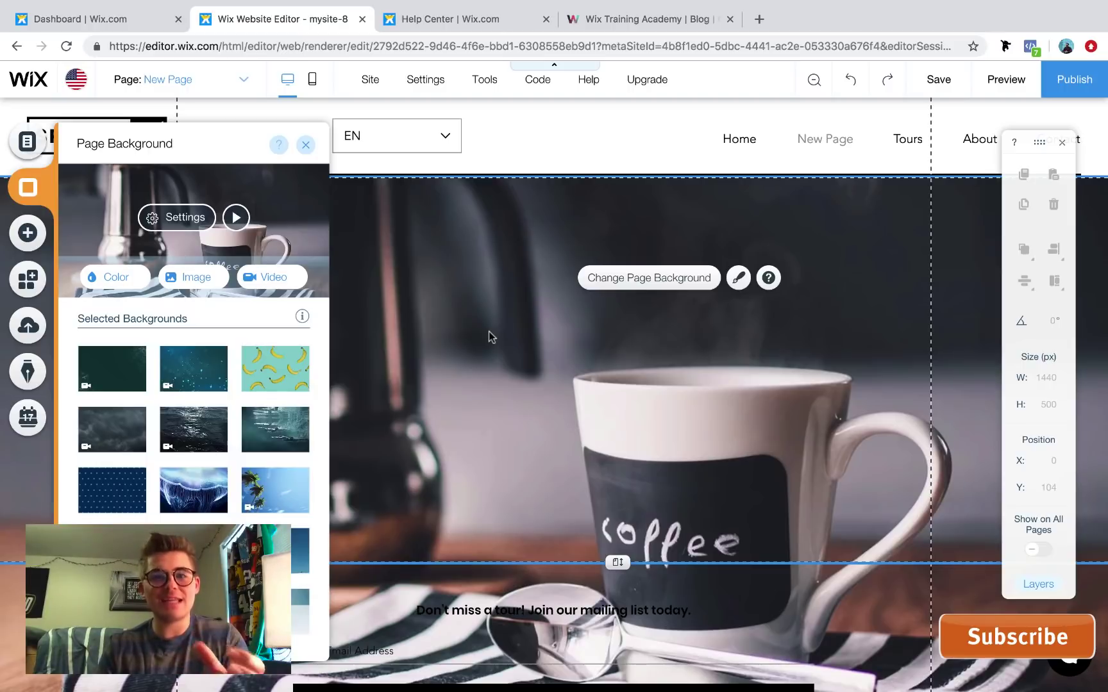
pyautogui.click(1024, 75)
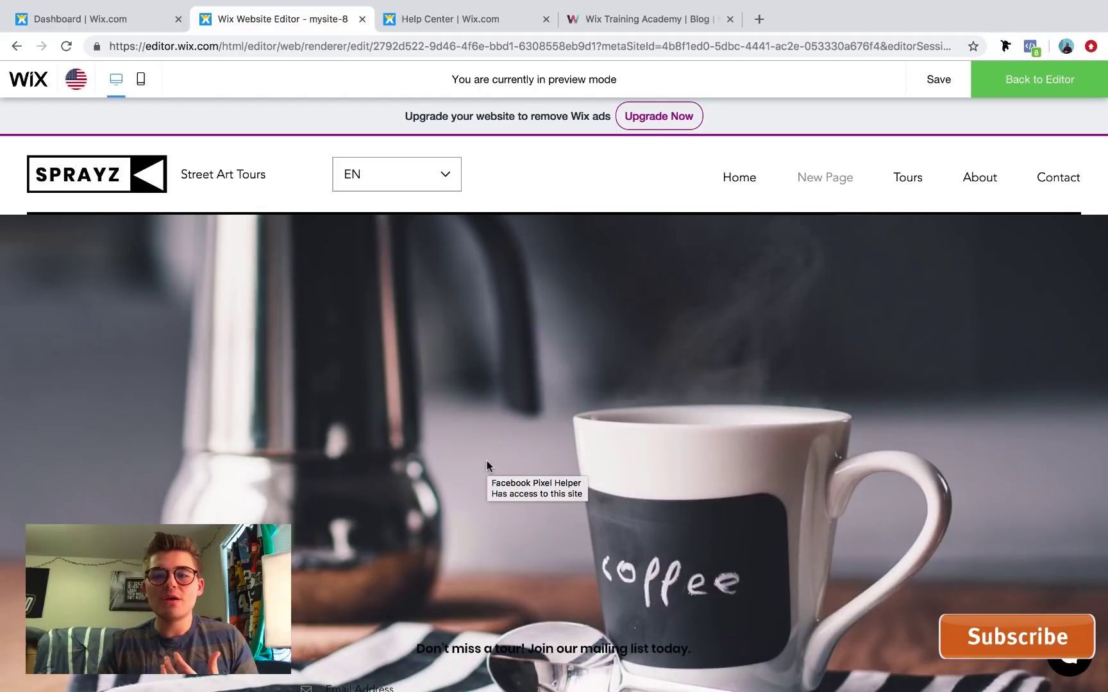
pyautogui.scroll(-3, 345, 425)
pyautogui.scroll(3, 345, 426)
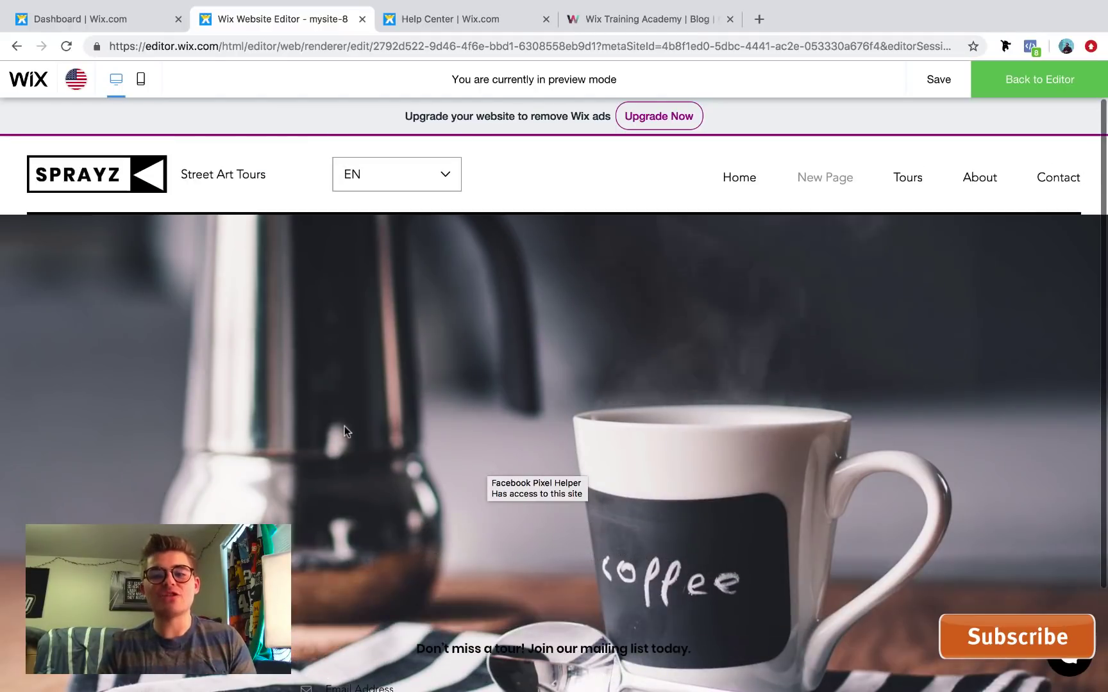
pyautogui.scroll(-2, 396, 482)
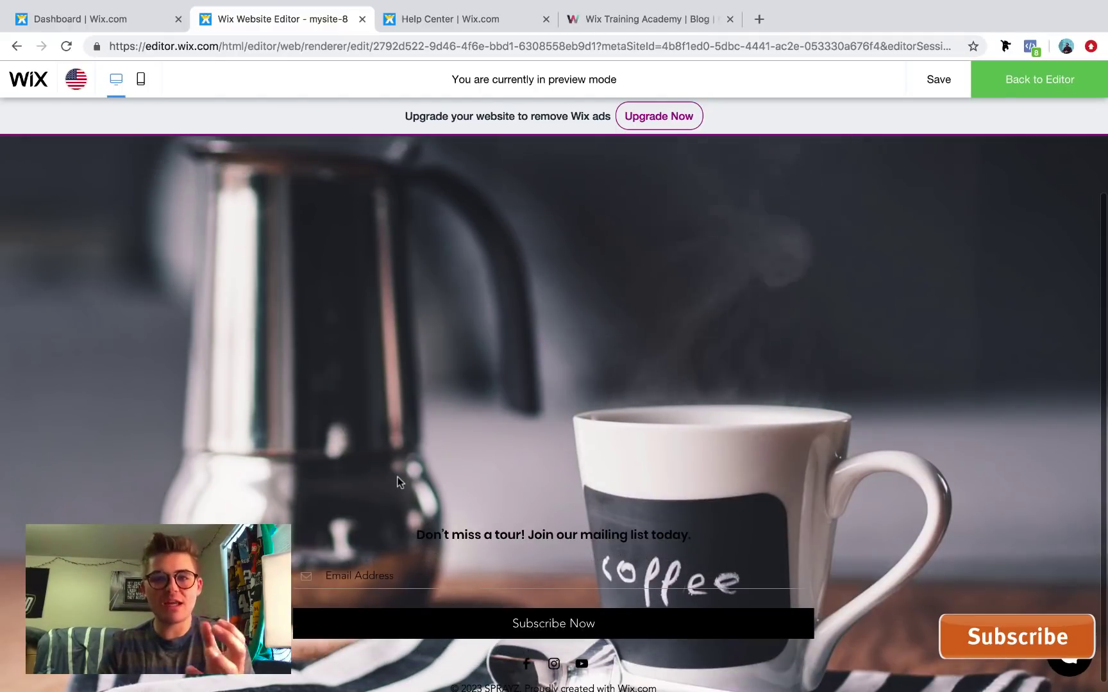
pyautogui.scroll(2, 397, 482)
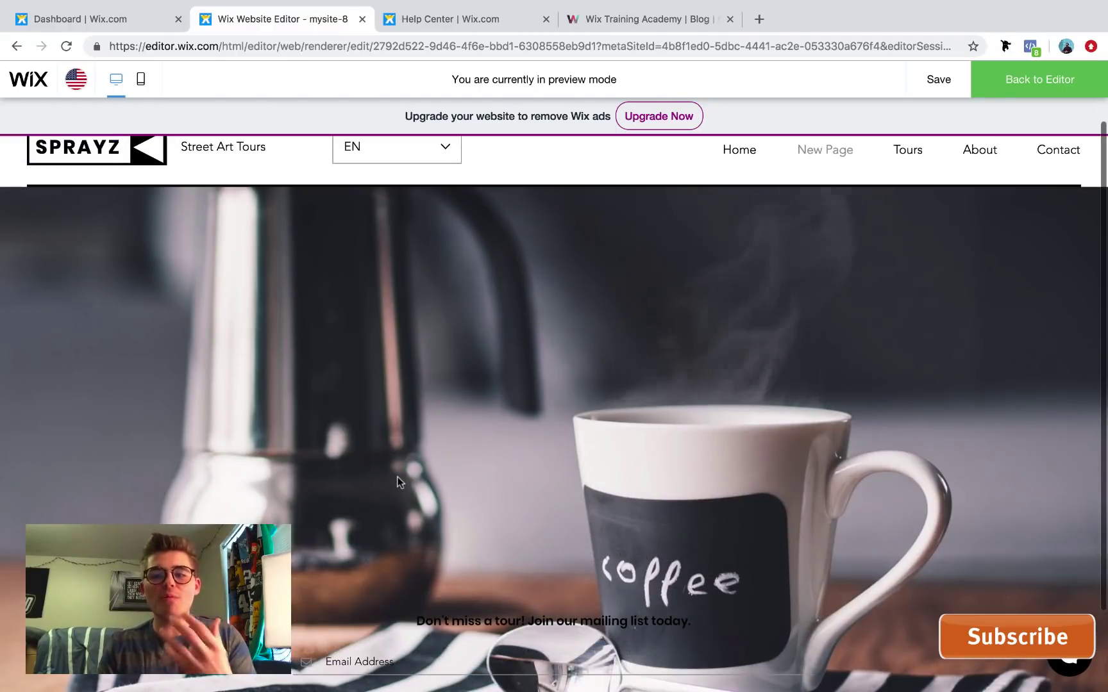
pyautogui.click(1062, 92)
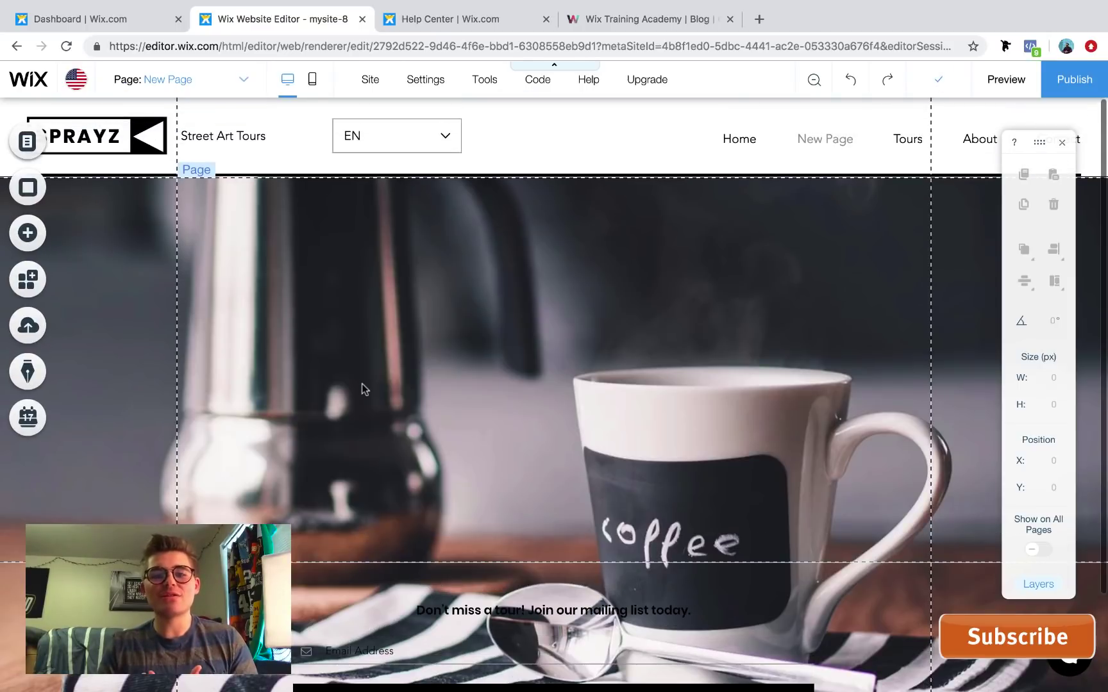
# Play the coffee video from the page background settings and close those settings.
pyautogui.moveTo(362, 385)
pyautogui.click(409, 360)
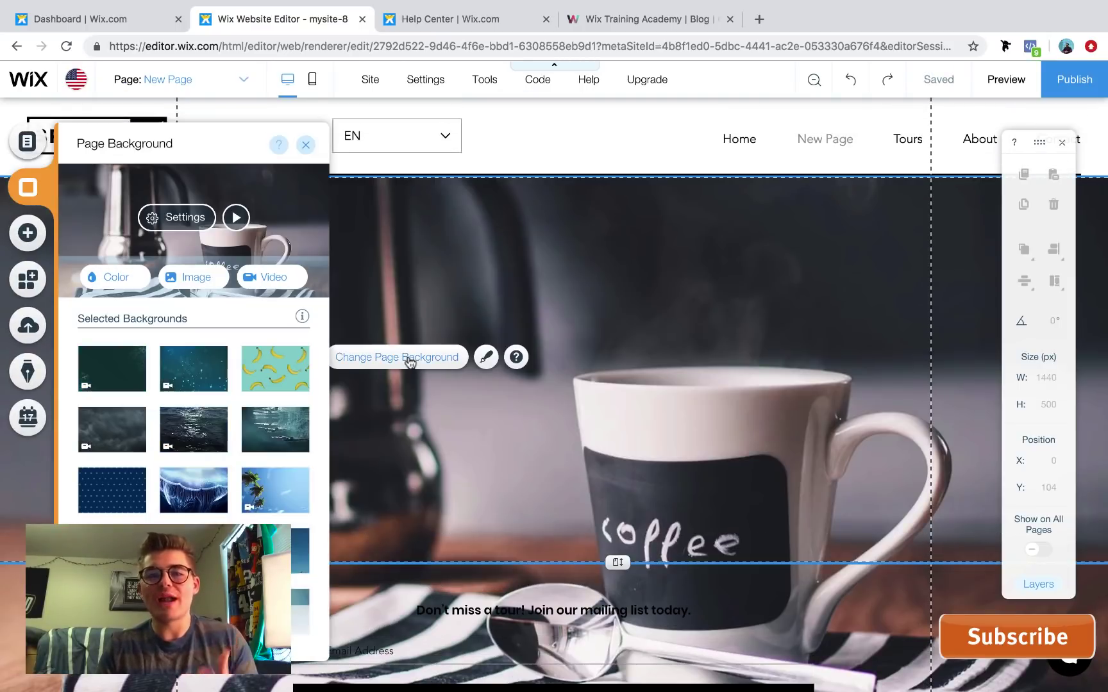
pyautogui.click(237, 218)
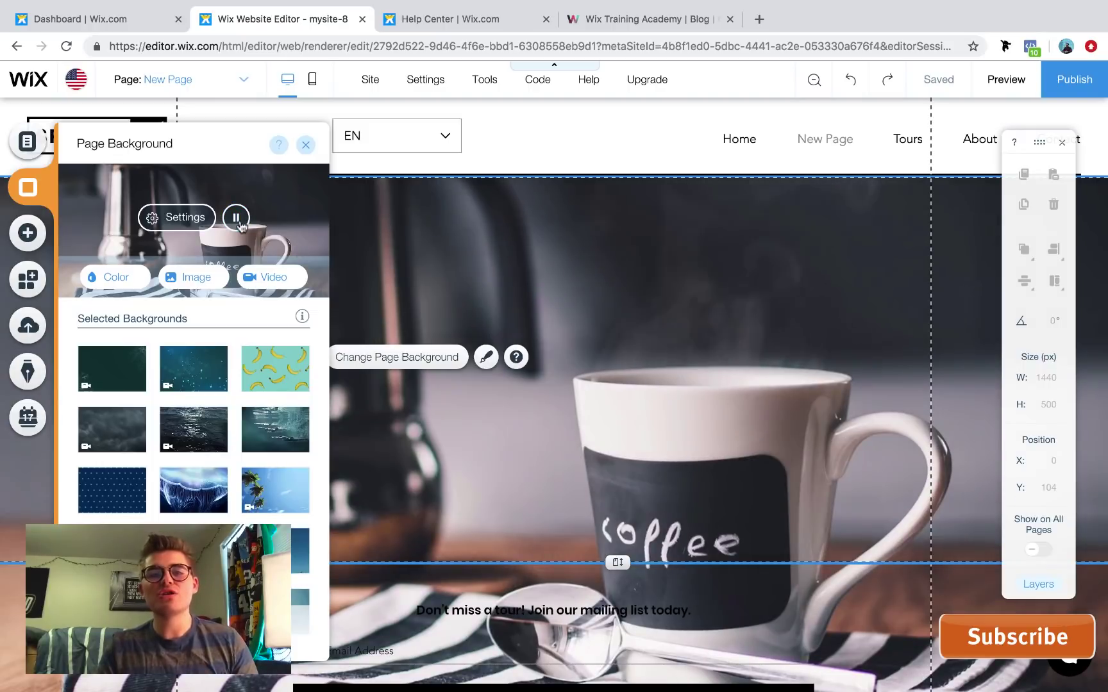
pyautogui.click(305, 145)
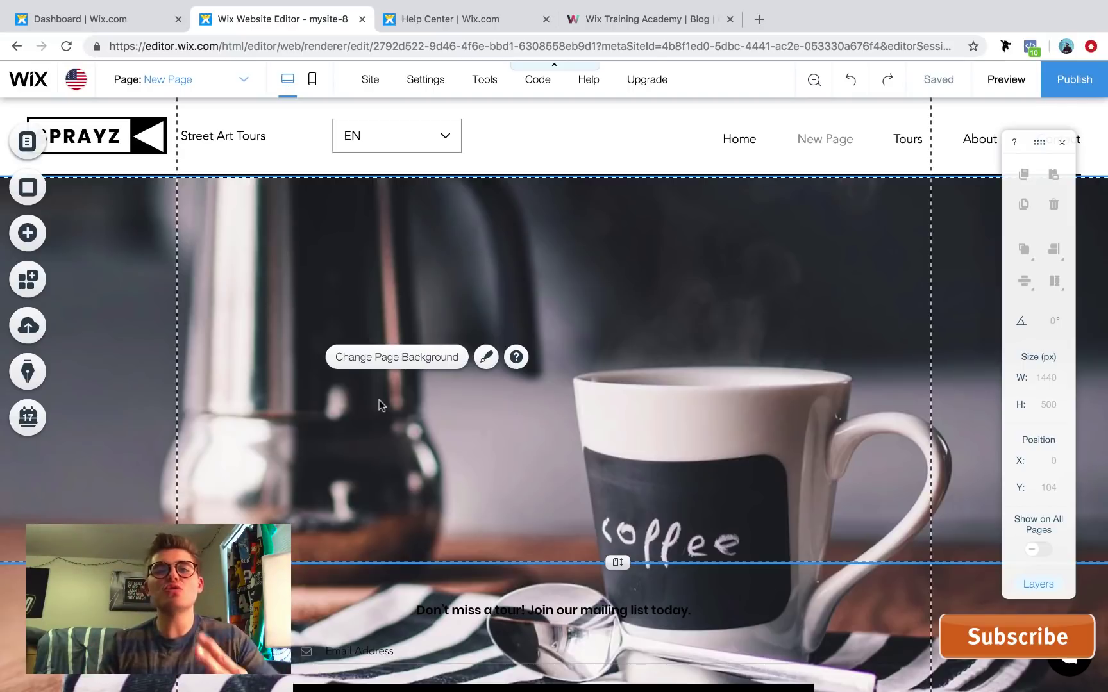
# Switch to the site dashboard and start the SEO Wiz from the Get Found on Google marketing tool.
pyautogui.click(151, 20)
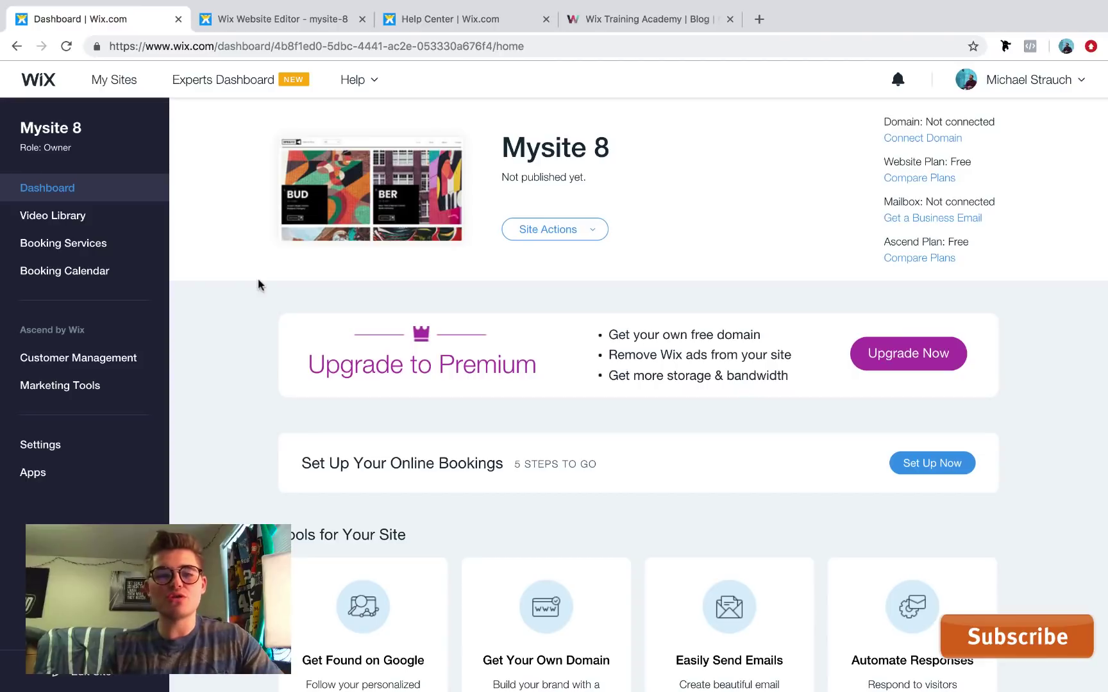
pyautogui.click(93, 387)
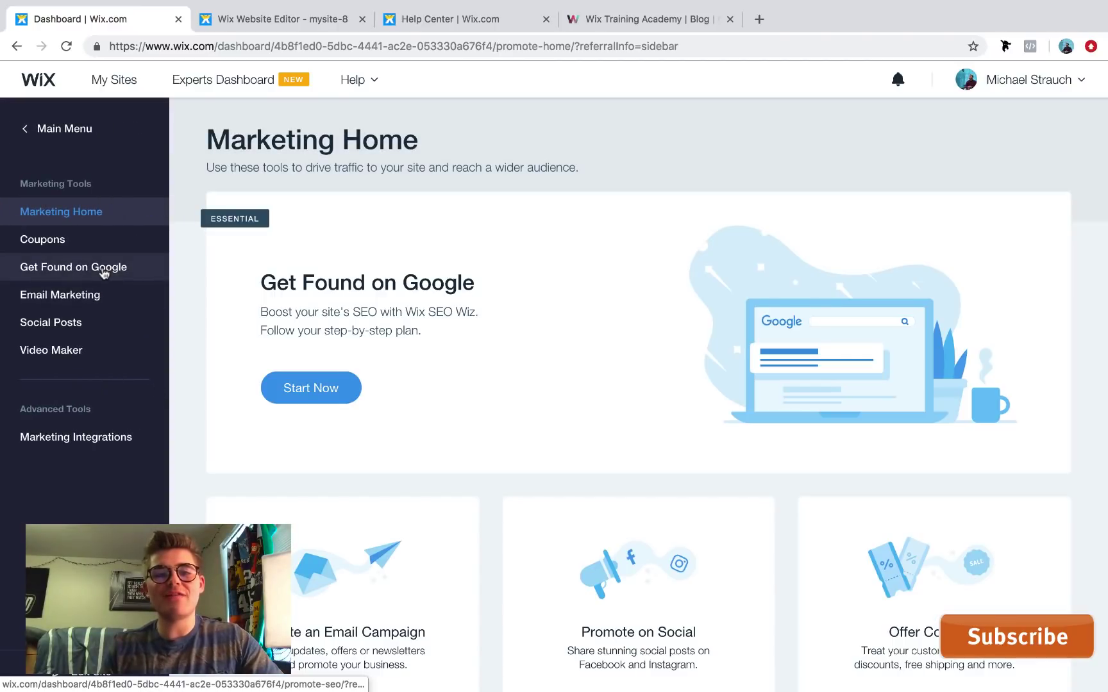
pyautogui.click(104, 273)
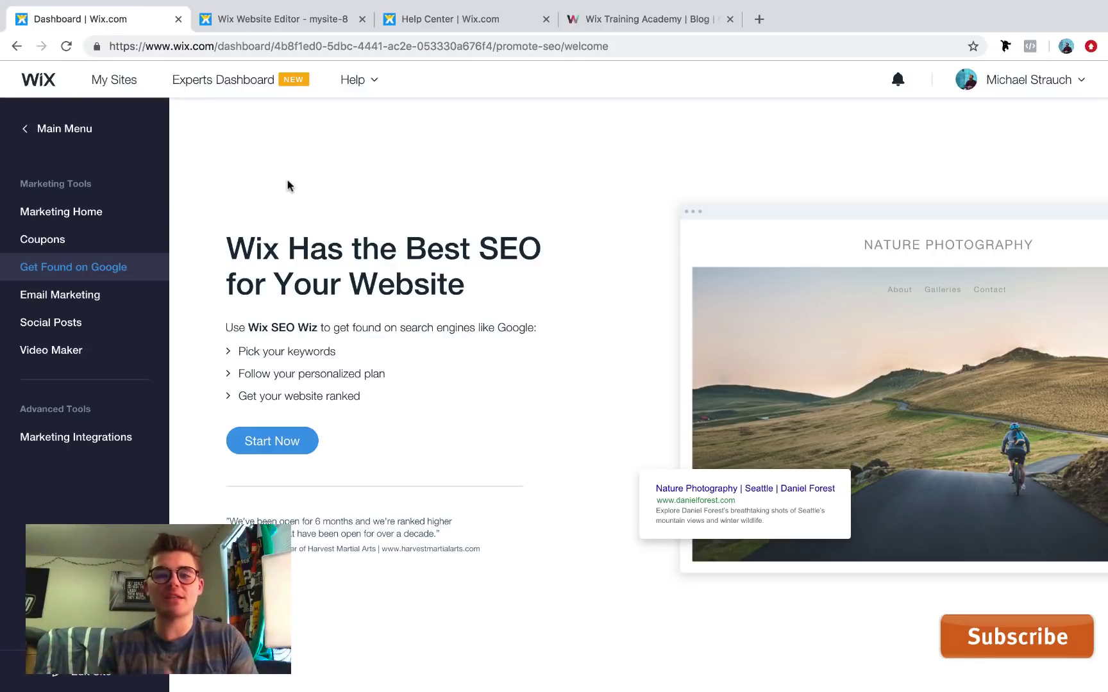
pyautogui.click(284, 452)
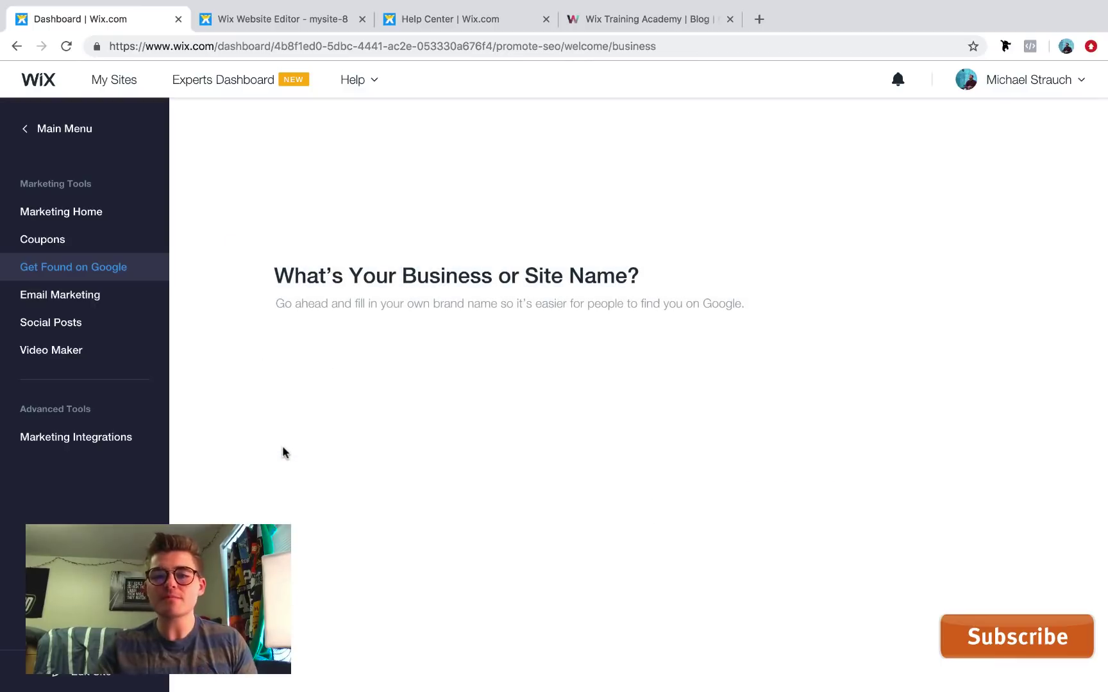
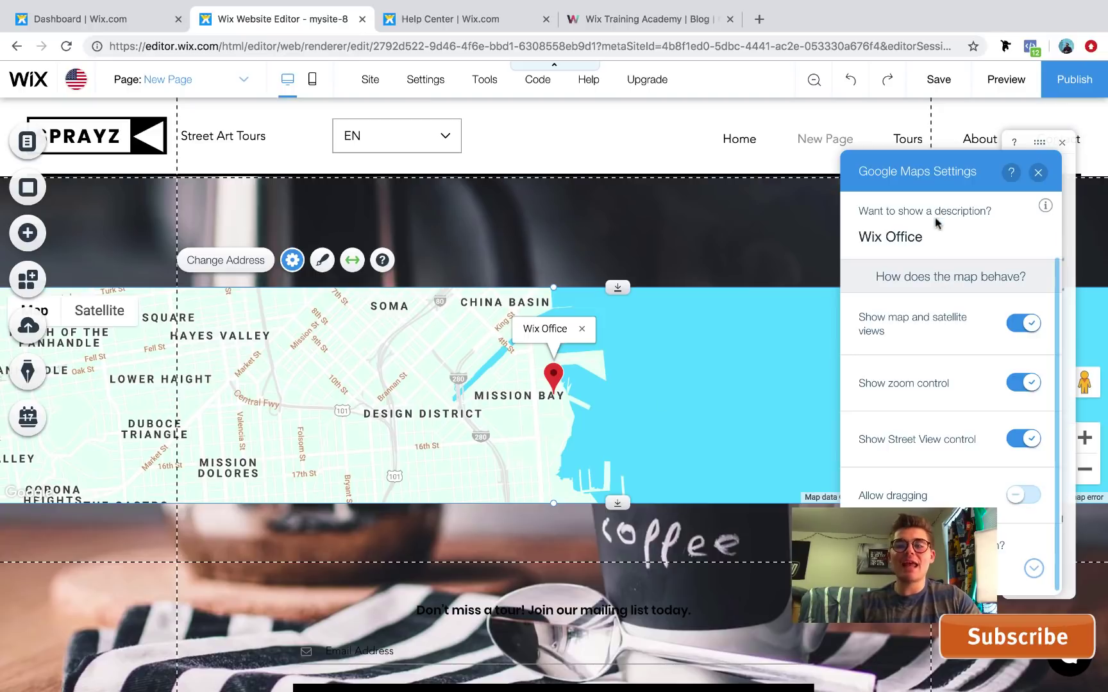
# Examine the map's description text in the Google Maps settings and close those settings.
pyautogui.click(917, 239)
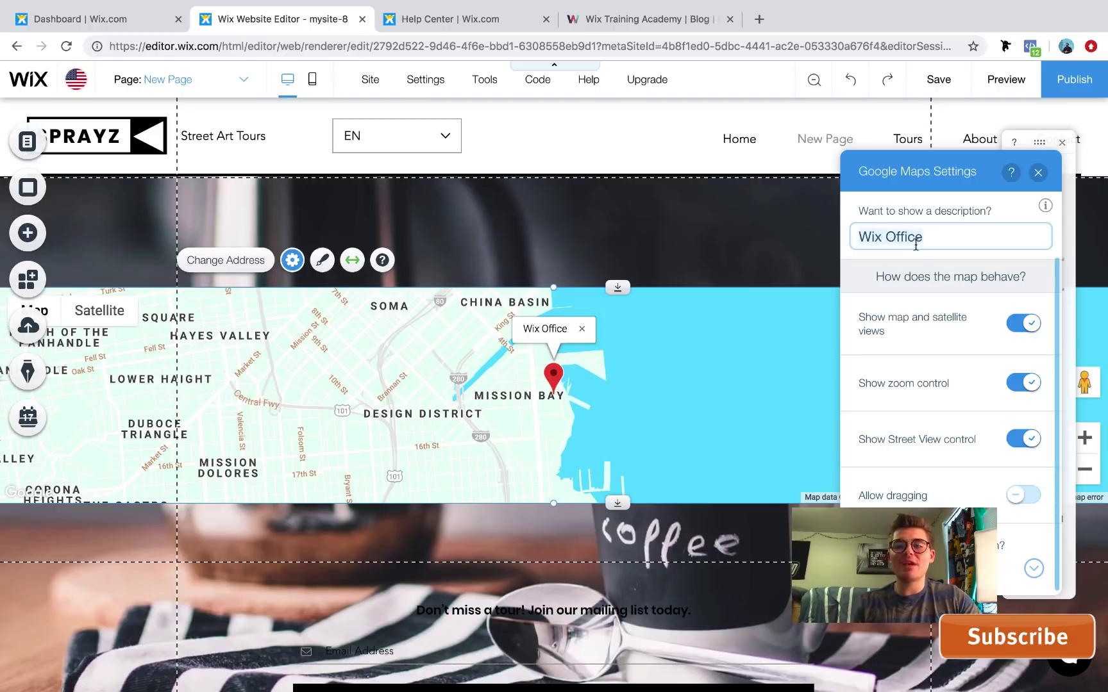
pyautogui.click(1038, 173)
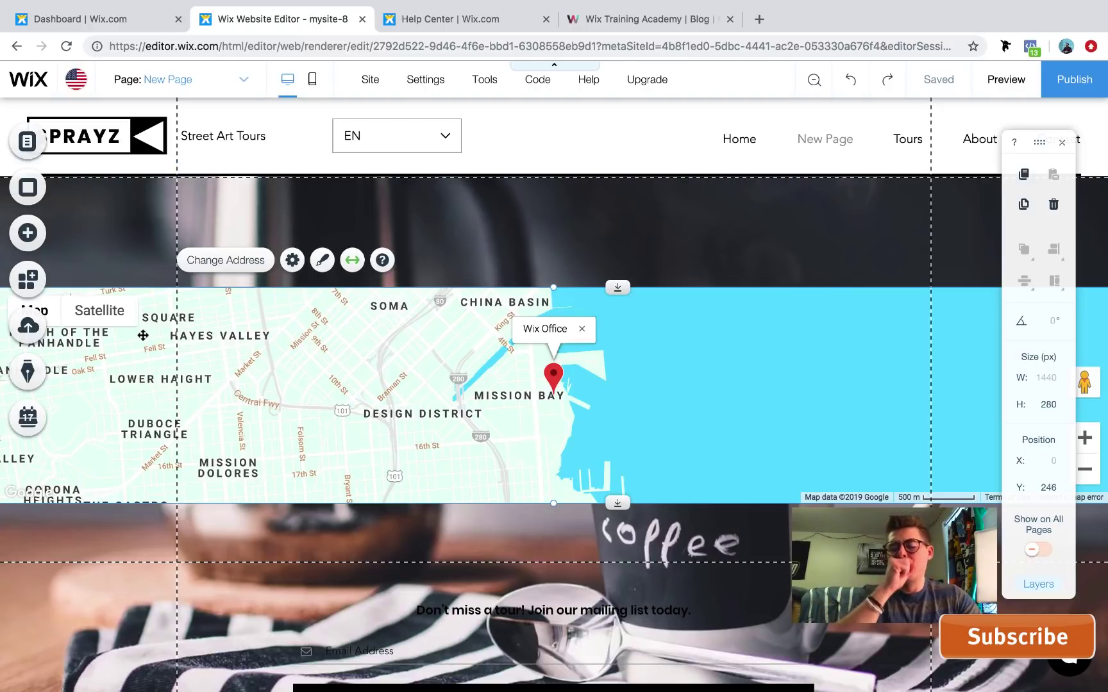
# Search the Wix App Market for "chat" and open the installed Wix Chat app's settings.
pyautogui.click(39, 281)
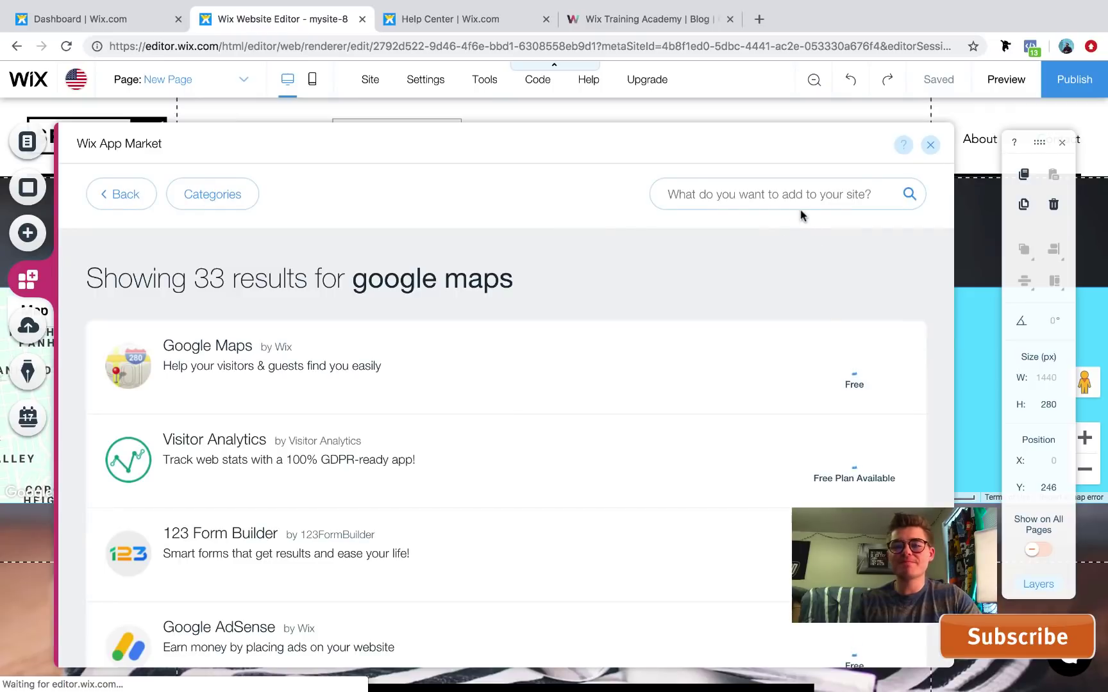
pyautogui.click(826, 194)
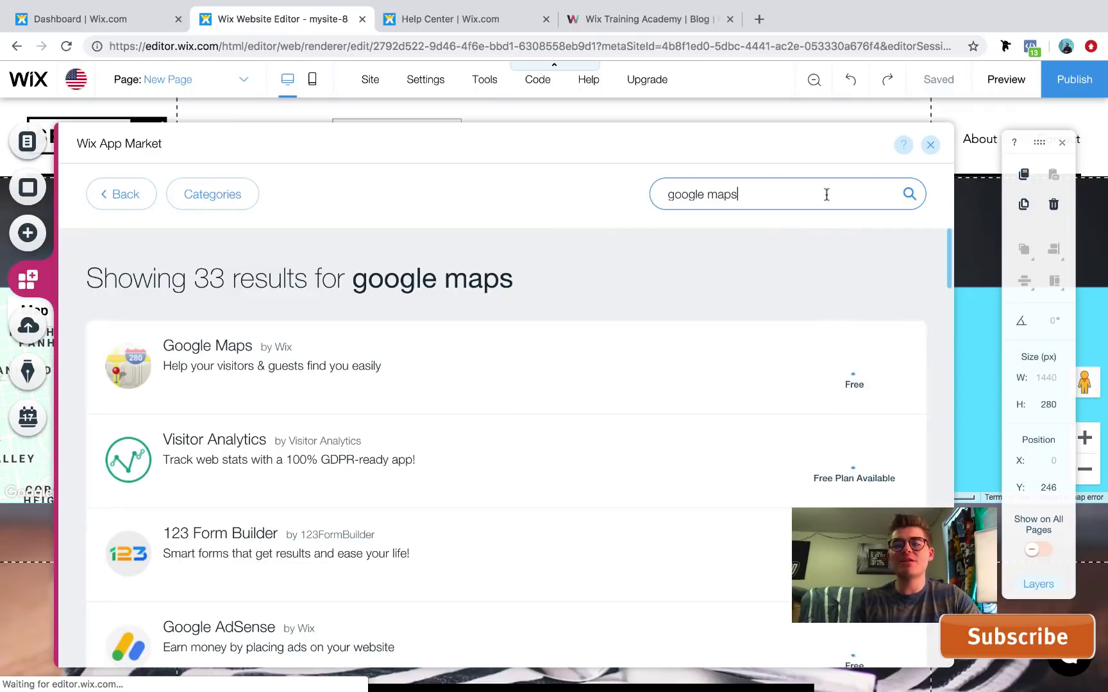
pyautogui.press('super+a')
pyautogui.press('BackSpace')
pyautogui.write('chat')
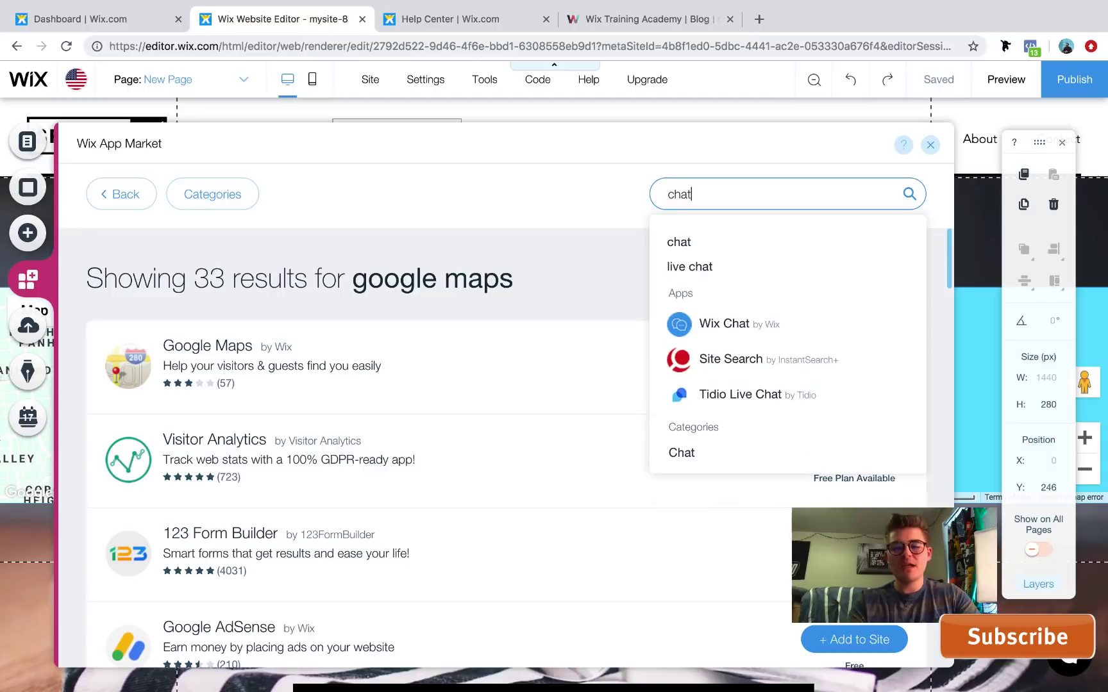
pyautogui.click(794, 327)
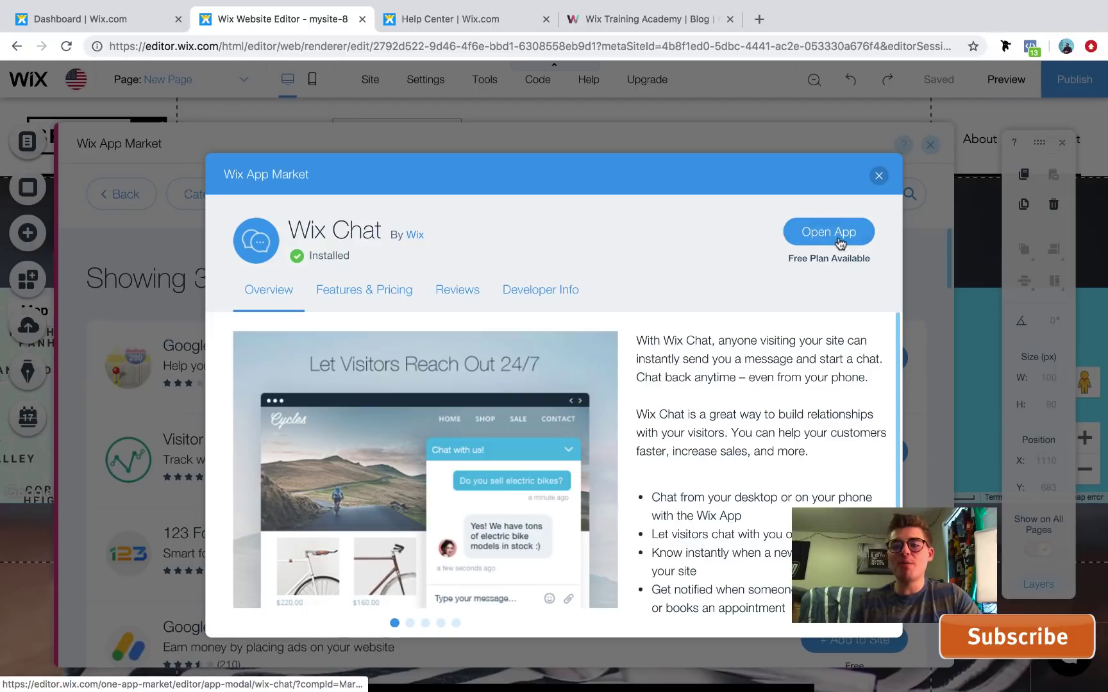
pyautogui.click(841, 235)
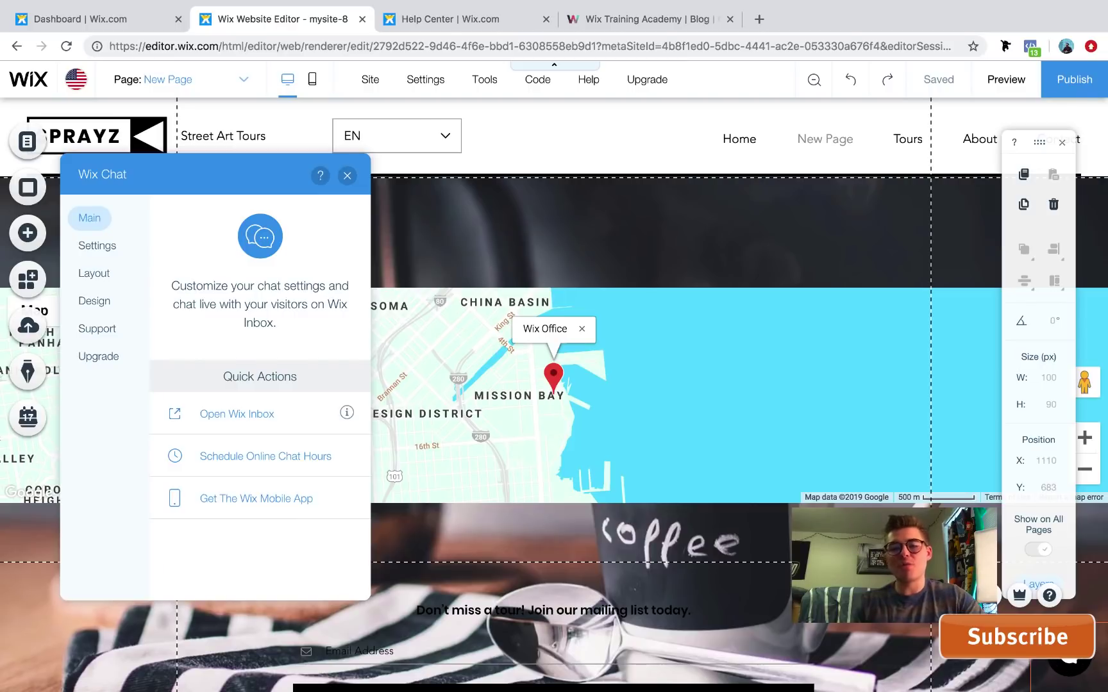
# View the chat's lead capture form settings, then try the Bar chatbox layout and switch back to Rounded.
pyautogui.click(96, 246)
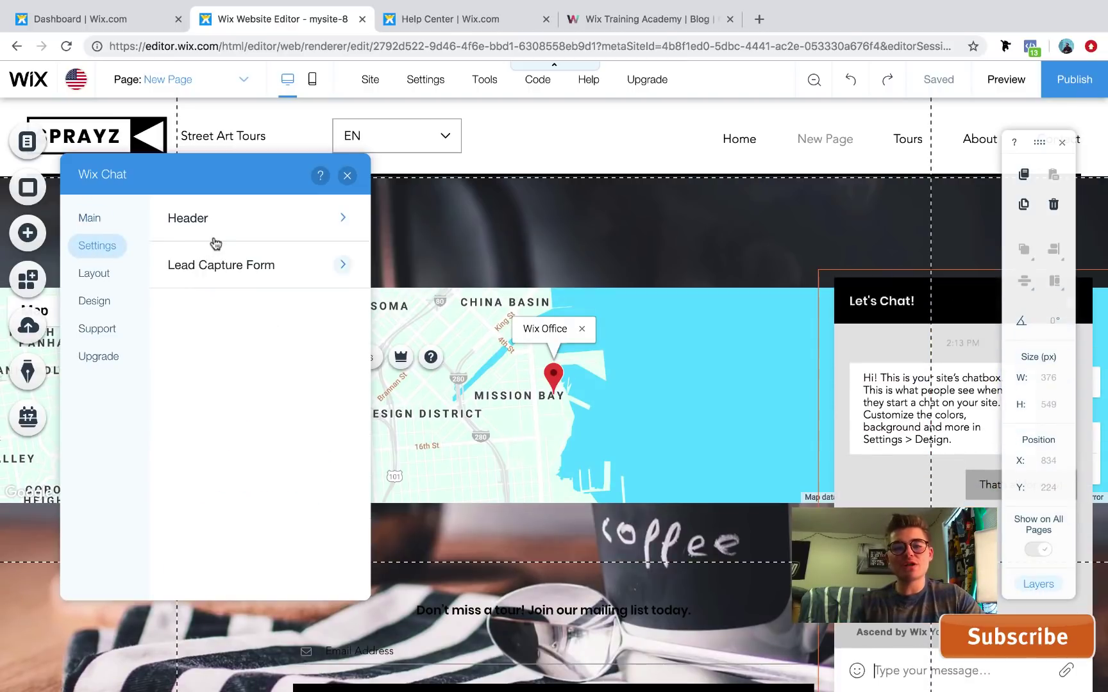
pyautogui.click(239, 269)
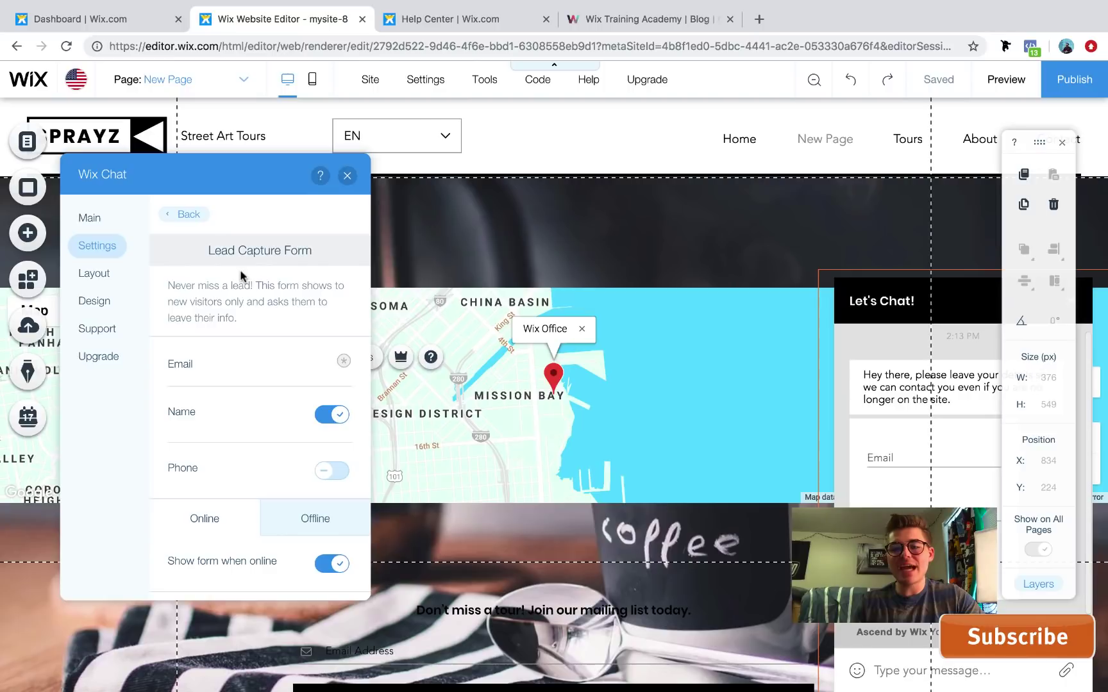
pyautogui.click(90, 273)
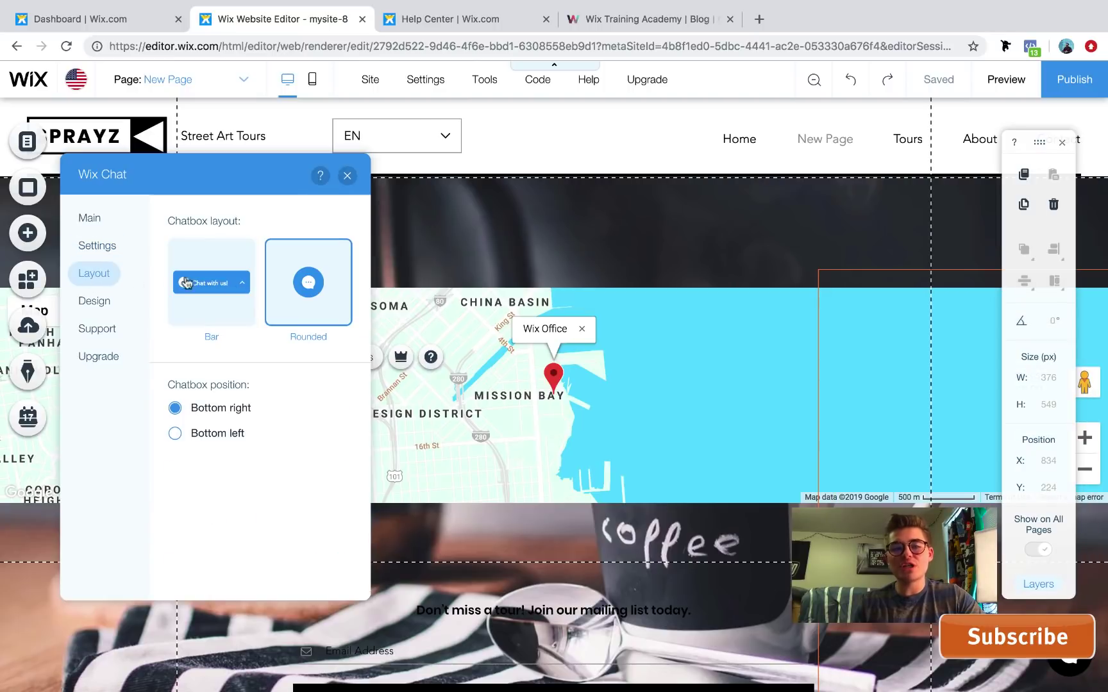
pyautogui.click(229, 297)
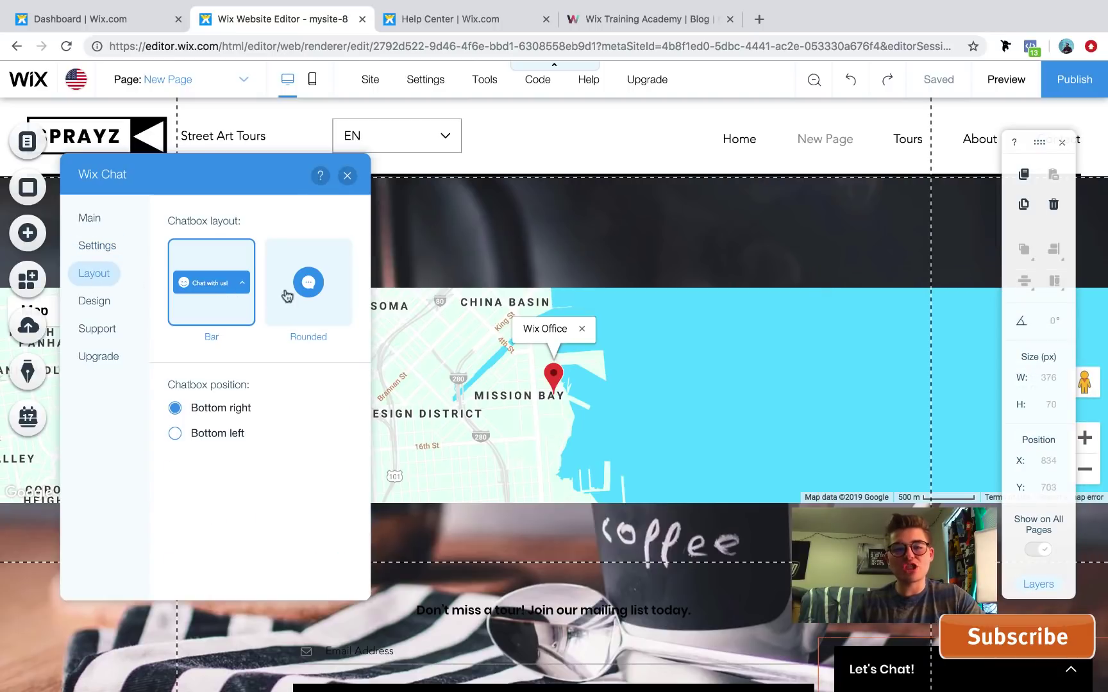
pyautogui.click(311, 292)
# Set the chatbox background to the orange site color #FF781D and choose the roundest border style.
pyautogui.click(106, 306)
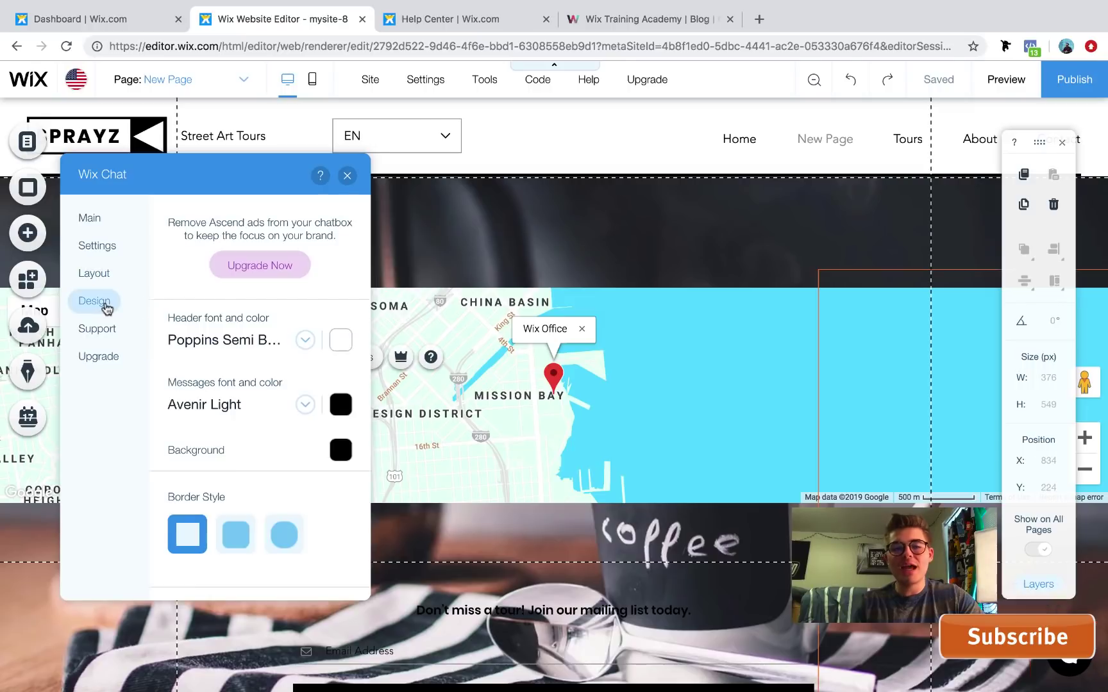
pyautogui.click(334, 404)
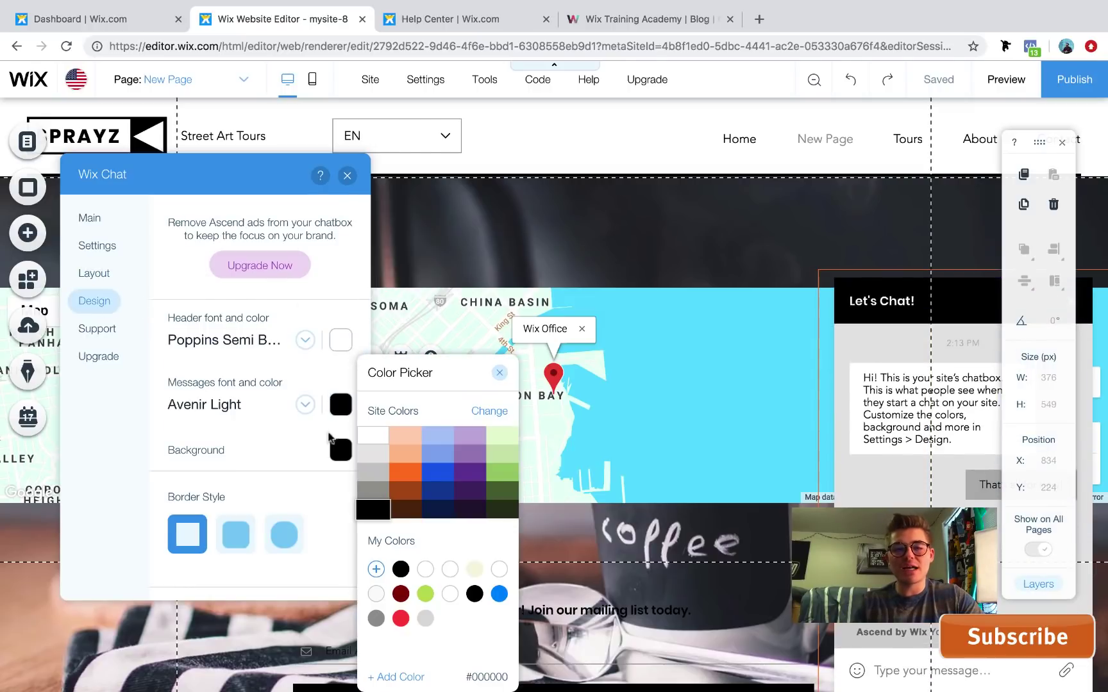
pyautogui.click(340, 450)
pyautogui.click(404, 473)
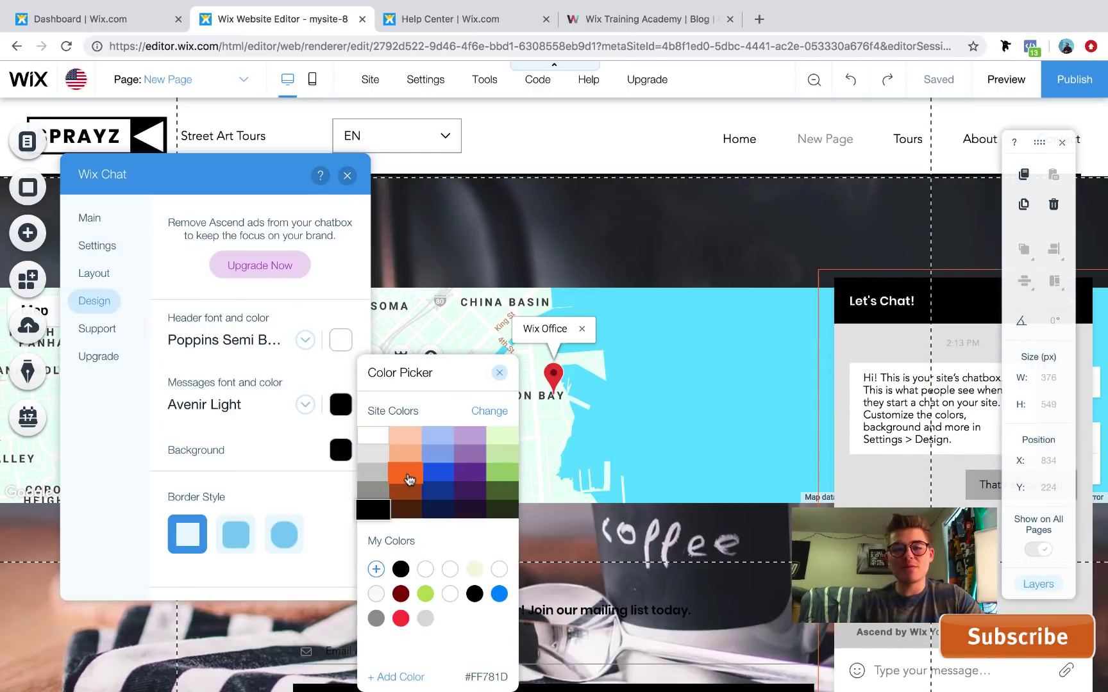
pyautogui.click(501, 374)
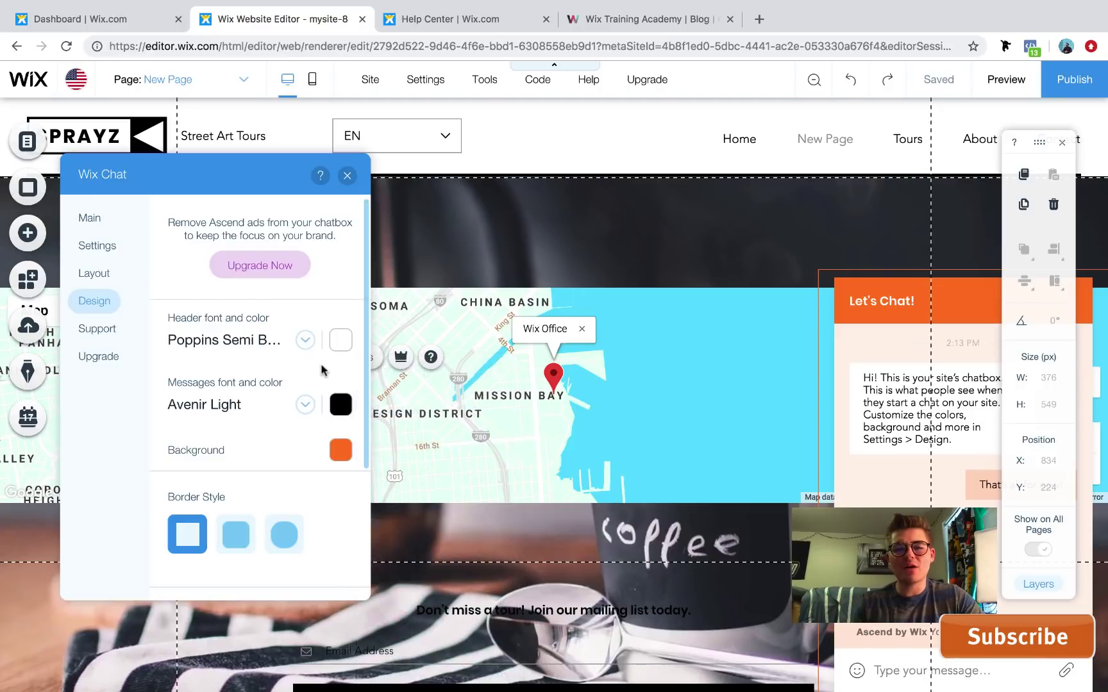
pyautogui.click(285, 532)
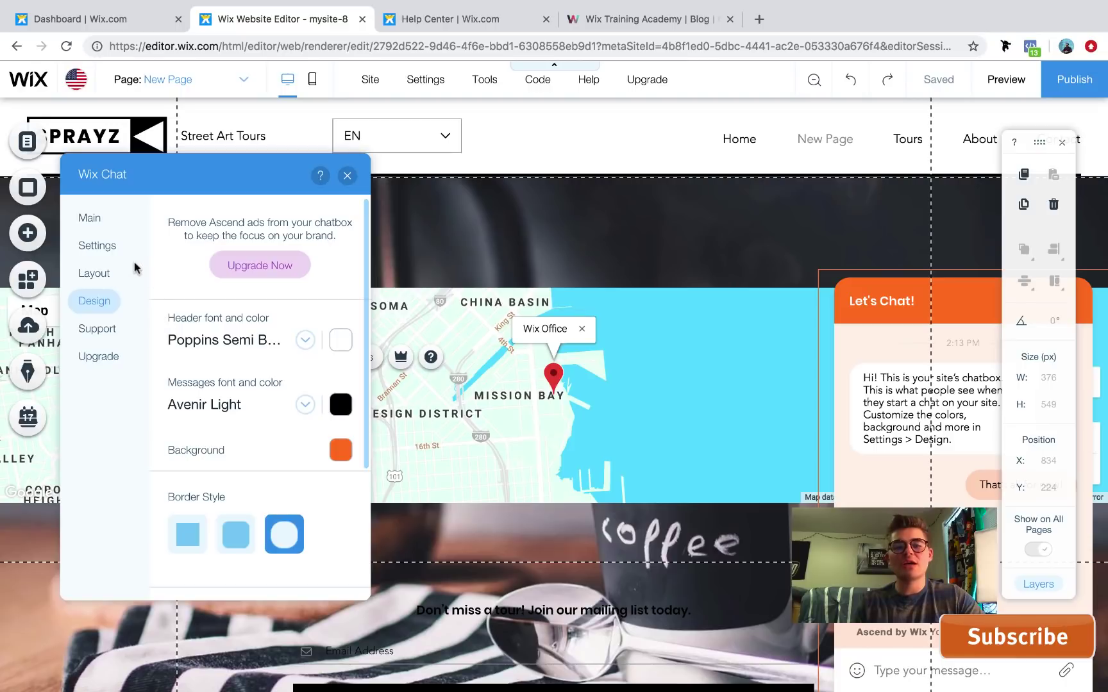
# Try the Bottom left chatbox position, restore Bottom right and close the Wix Chat settings.
pyautogui.click(108, 274)
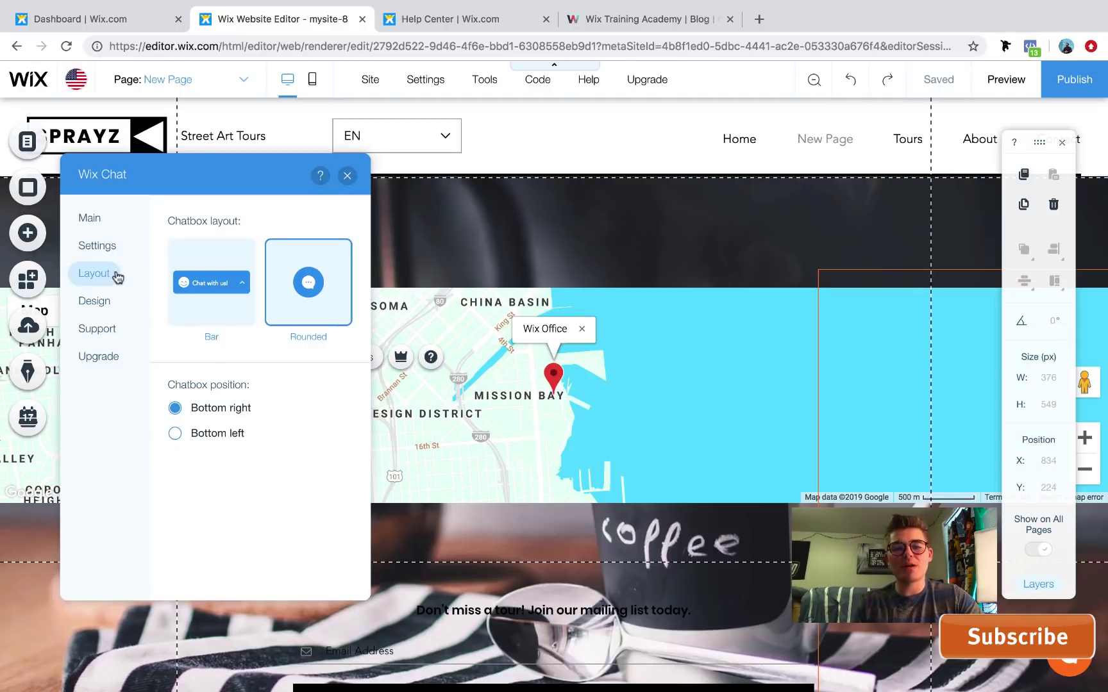
pyautogui.click(235, 439)
pyautogui.click(212, 411)
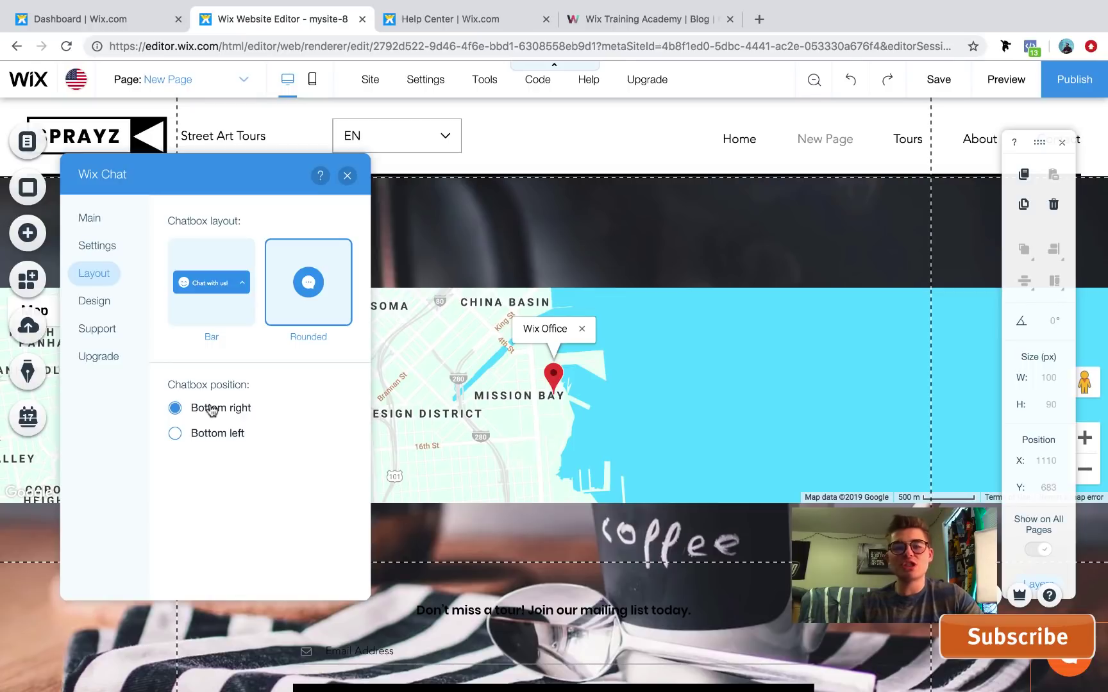
pyautogui.click(347, 175)
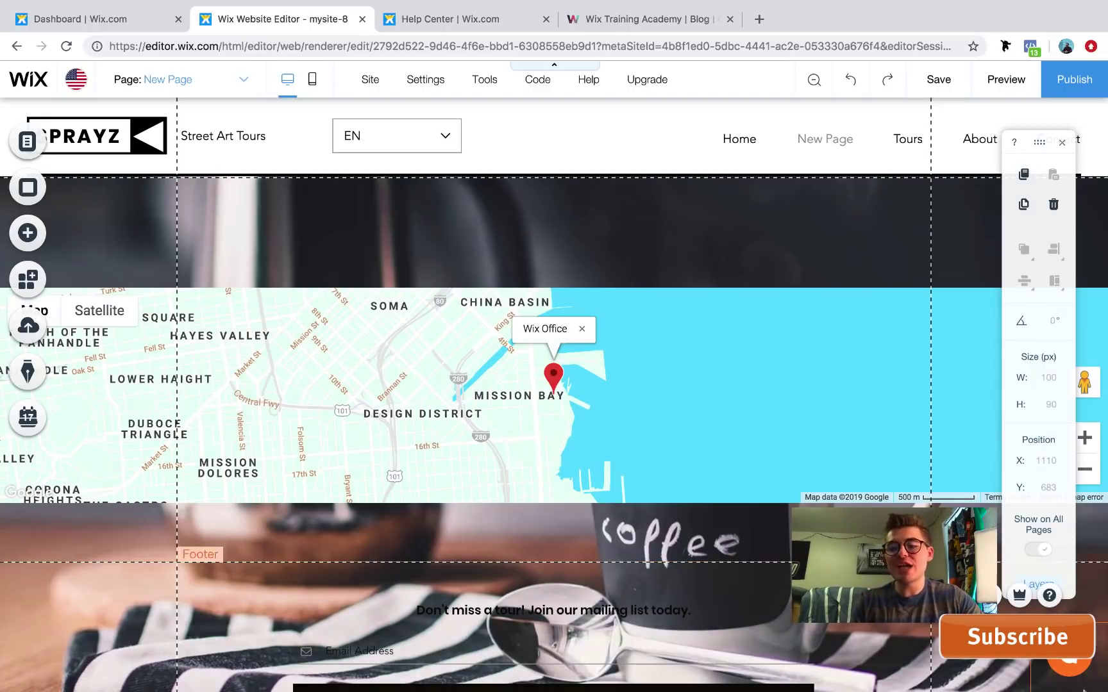
# Switch to the site dashboard, open the customer management inbox and look through its demo conversations.
pyautogui.click(93, 20)
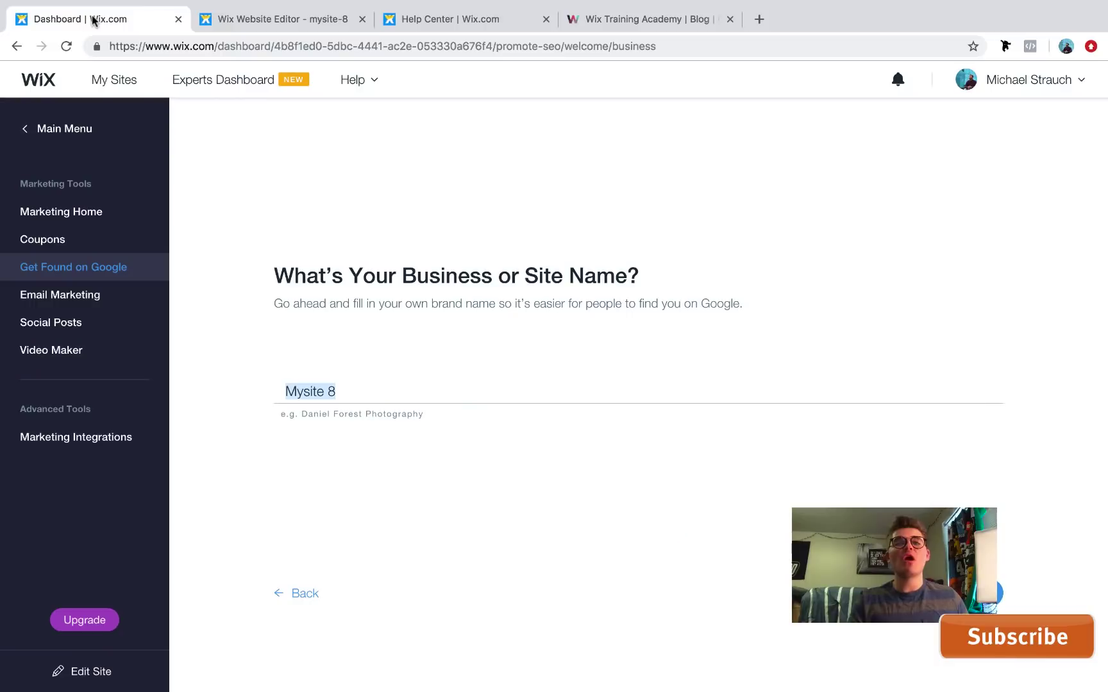
pyautogui.click(78, 135)
pyautogui.click(106, 360)
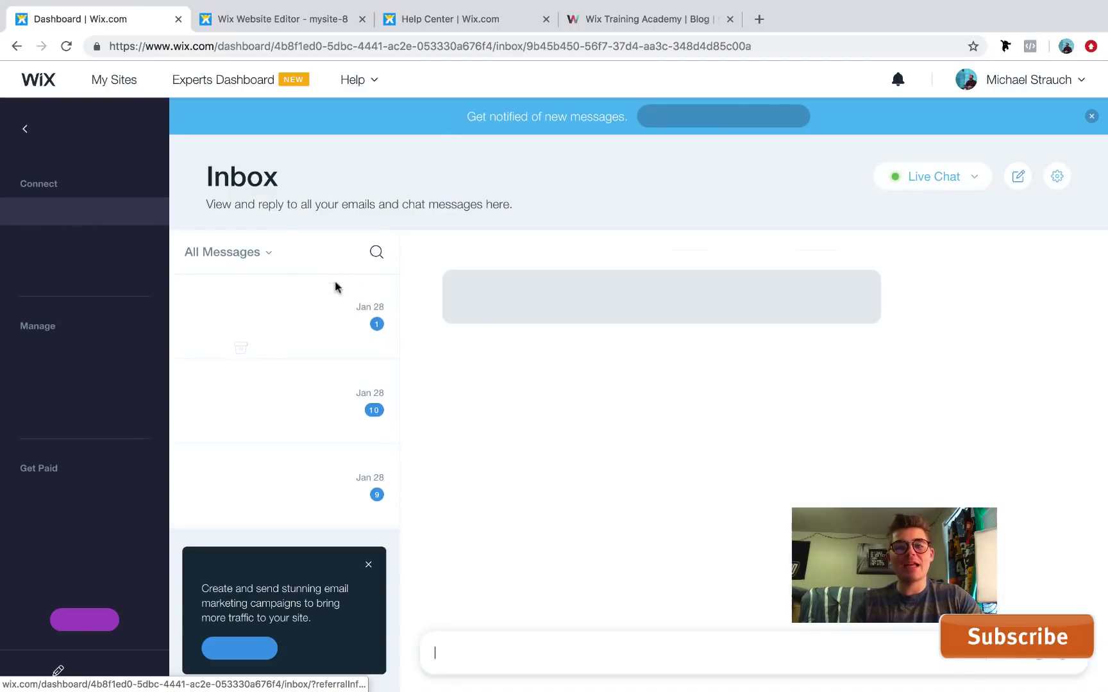
pyautogui.click(337, 389)
pyautogui.click(307, 470)
pyautogui.click(317, 332)
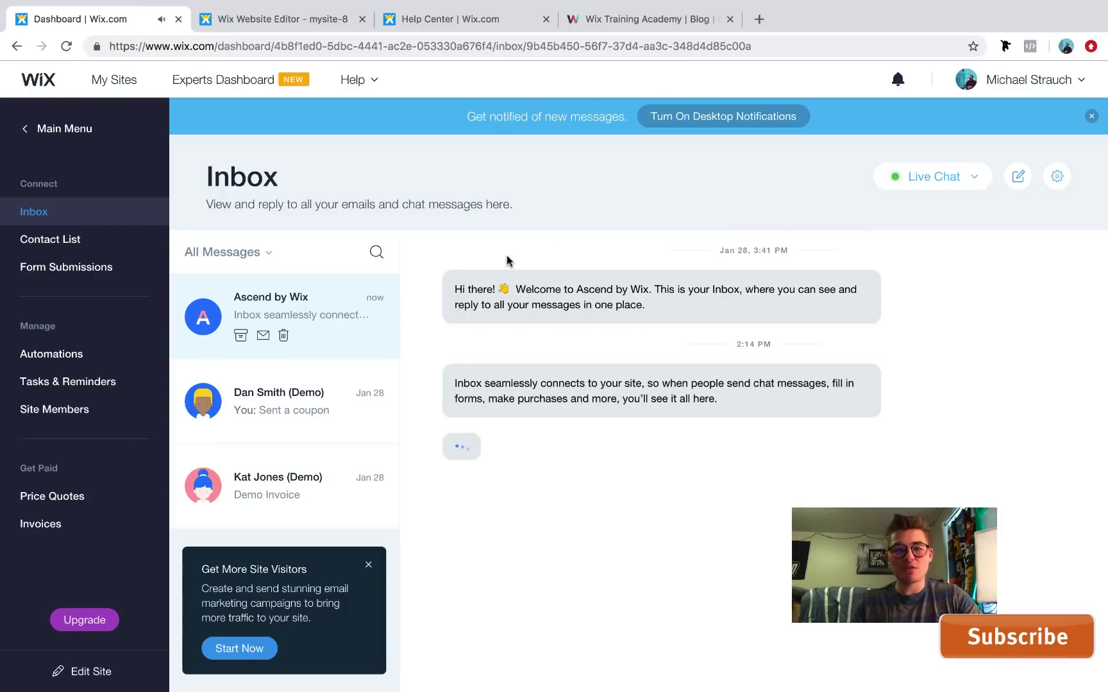
# Check the inbox's live chat status options and return to the site's main menu.
pyautogui.click(973, 182)
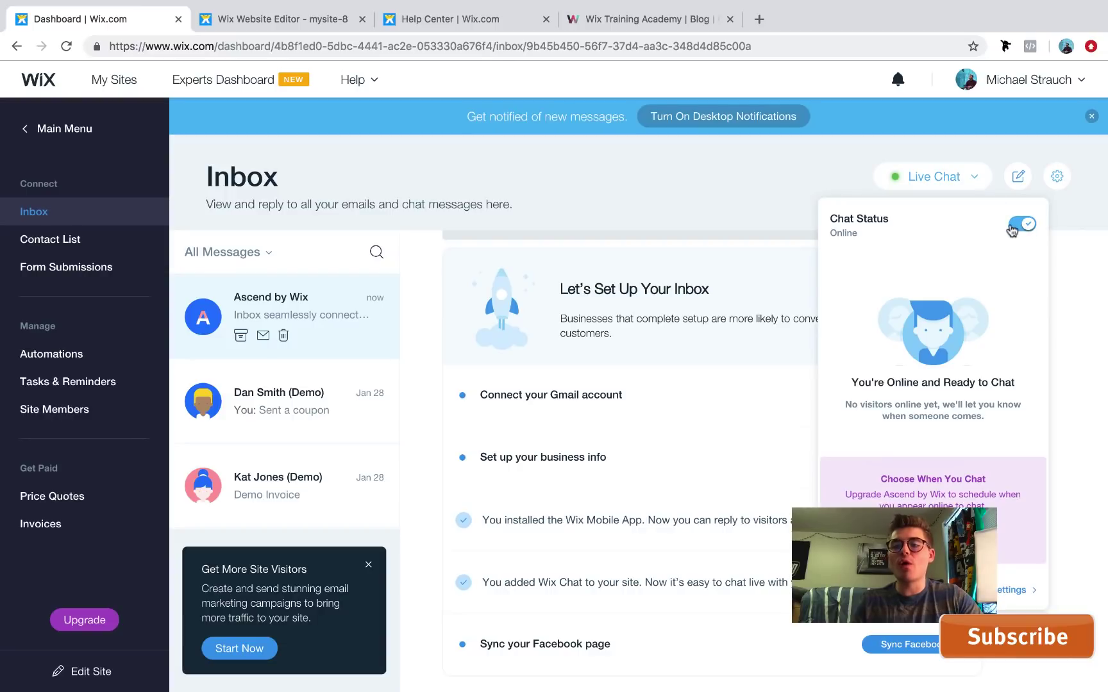
pyautogui.click(966, 183)
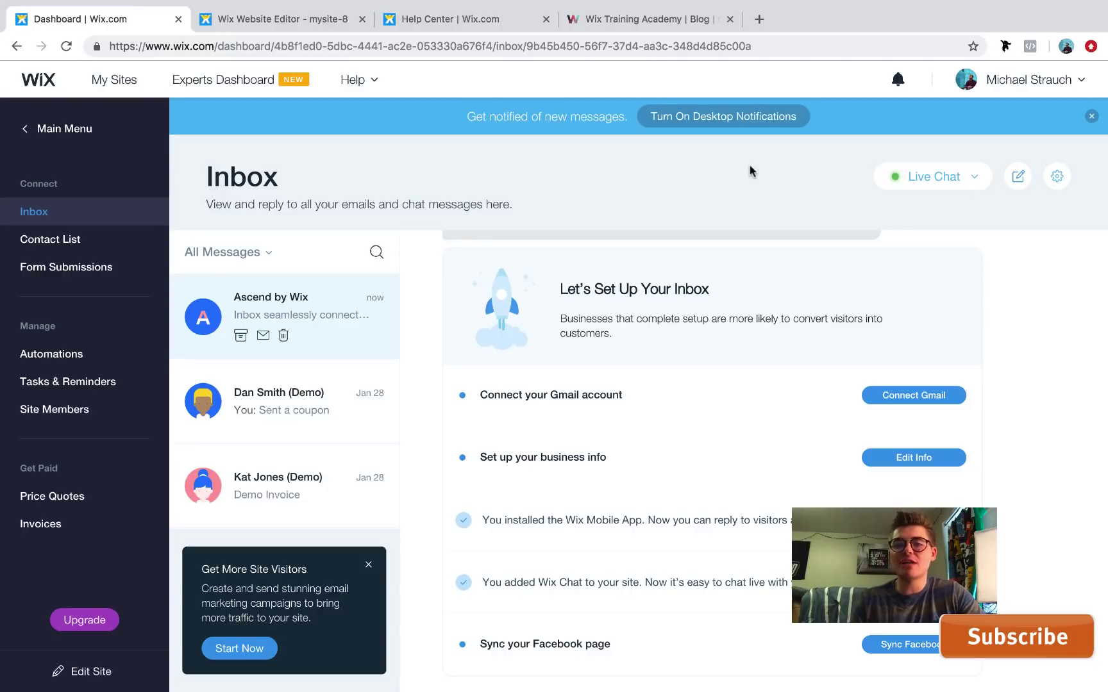
pyautogui.click(72, 131)
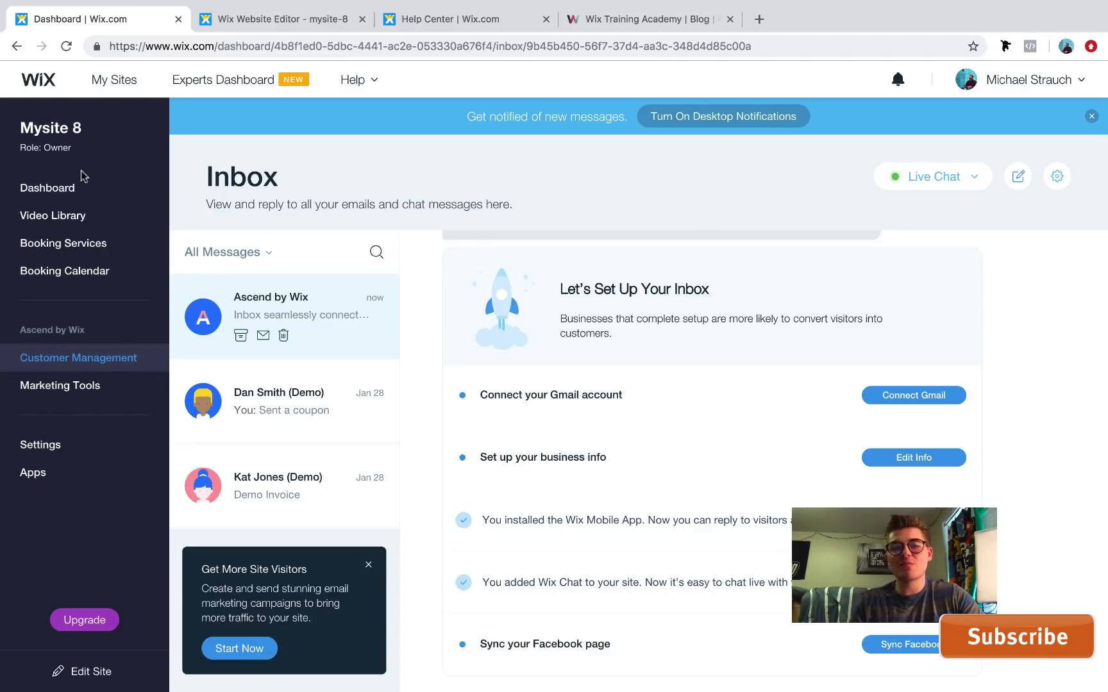
pyautogui.click(81, 172)
# Switch back to the website editor and add a Member's Area to the site.
pyautogui.click(253, 19)
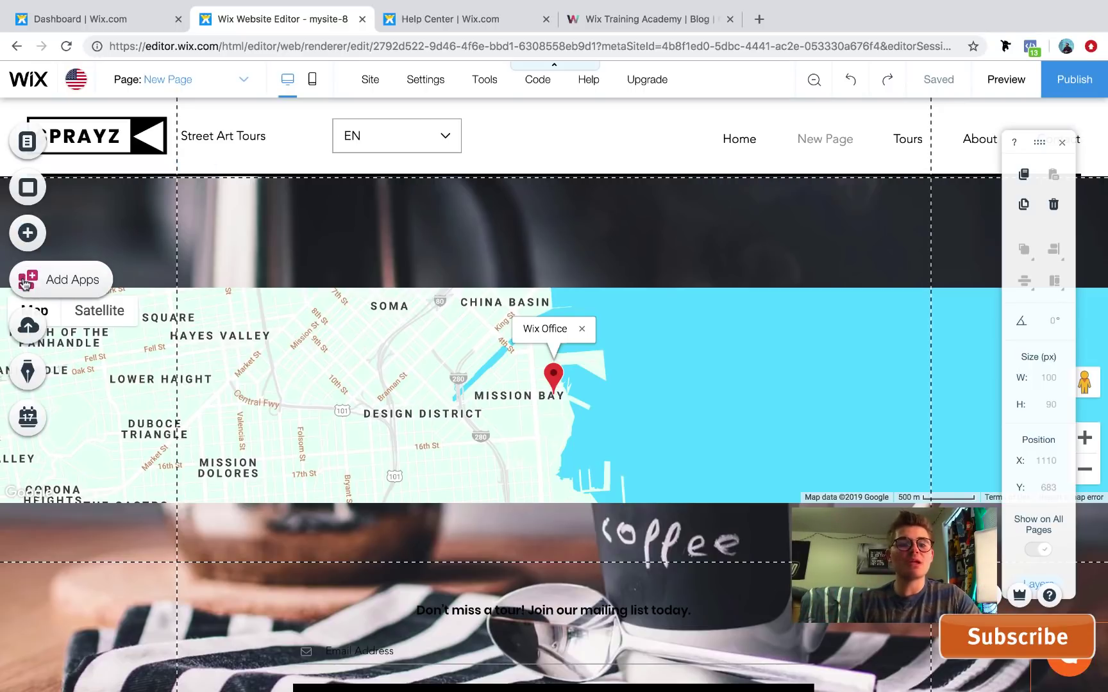
pyautogui.click(27, 236)
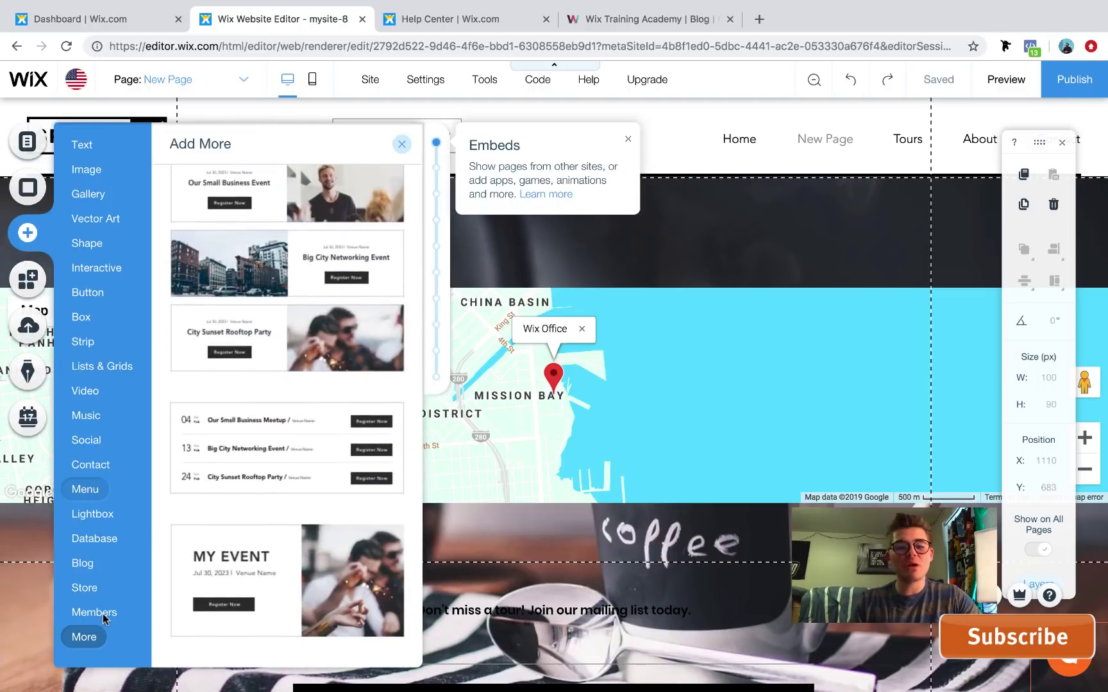
pyautogui.click(103, 613)
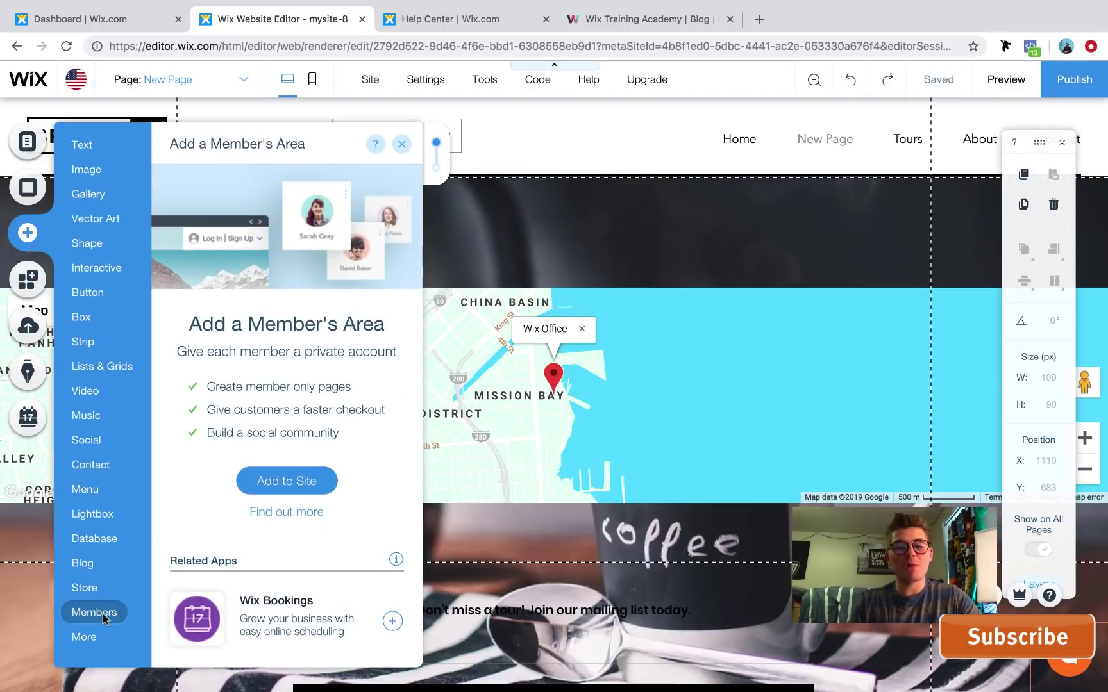
pyautogui.click(282, 484)
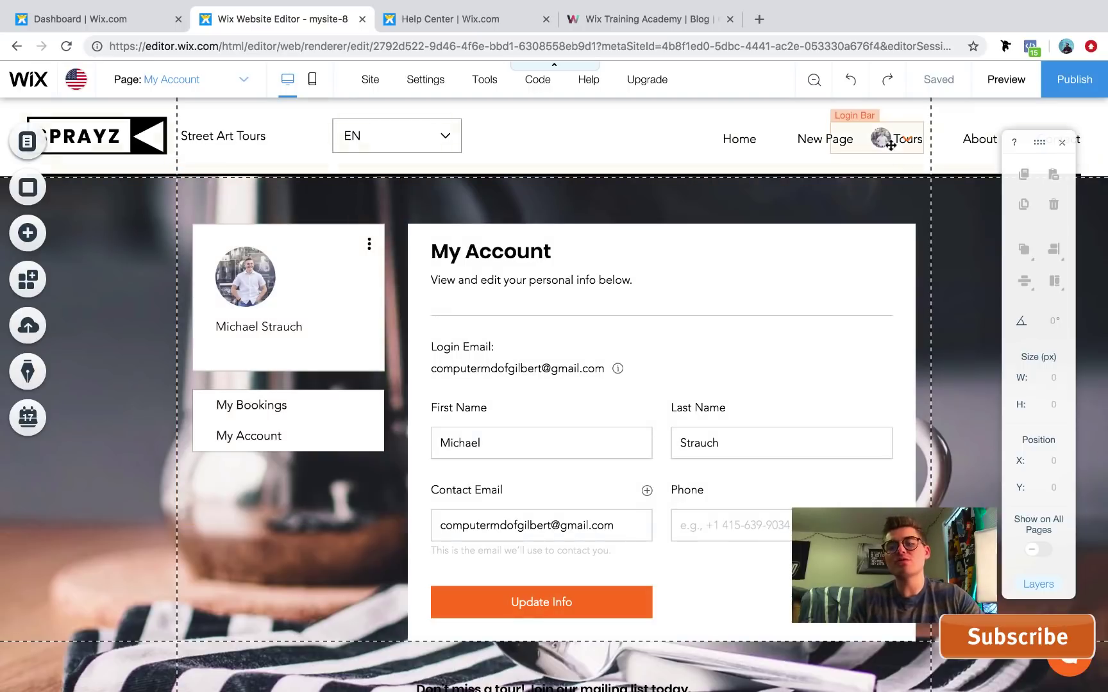
# Move the login bar in the header to the empty space before the Home link, at about X 503, Y 34.
pyautogui.click(854, 138)
pyautogui.moveTo(853, 138); pyautogui.dragTo(621, 139)
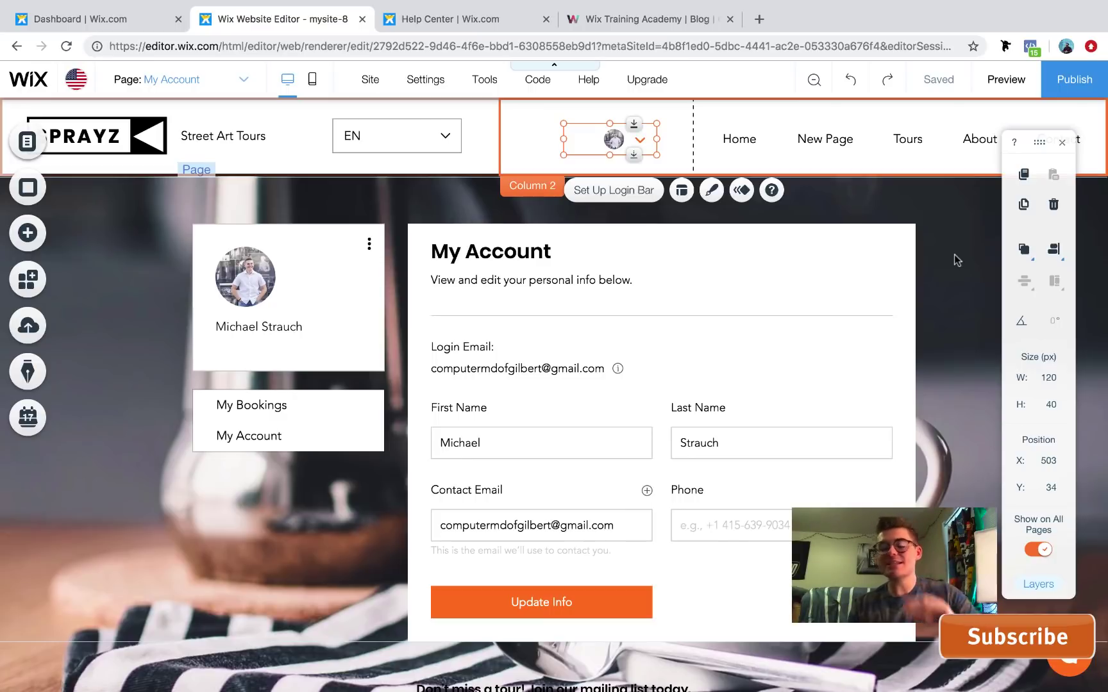
# Switch to the Wix Help Center and examine its help topics and search box.
pyautogui.click(458, 19)
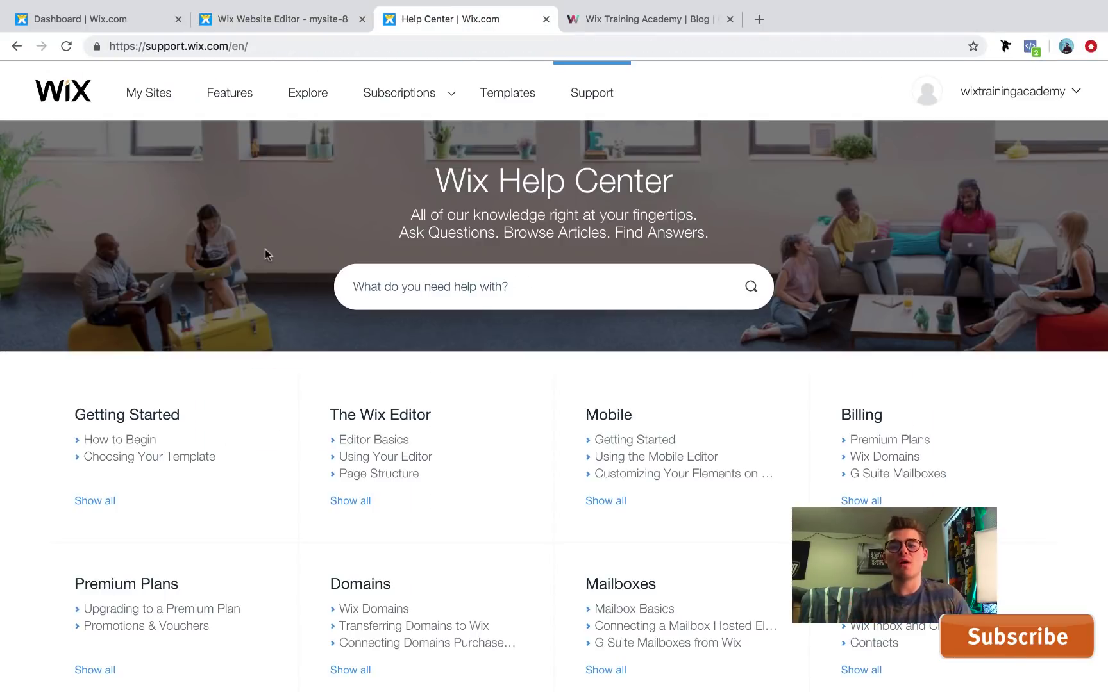
pyautogui.scroll(-1, 119, 290)
pyautogui.scroll(1, 119, 290)
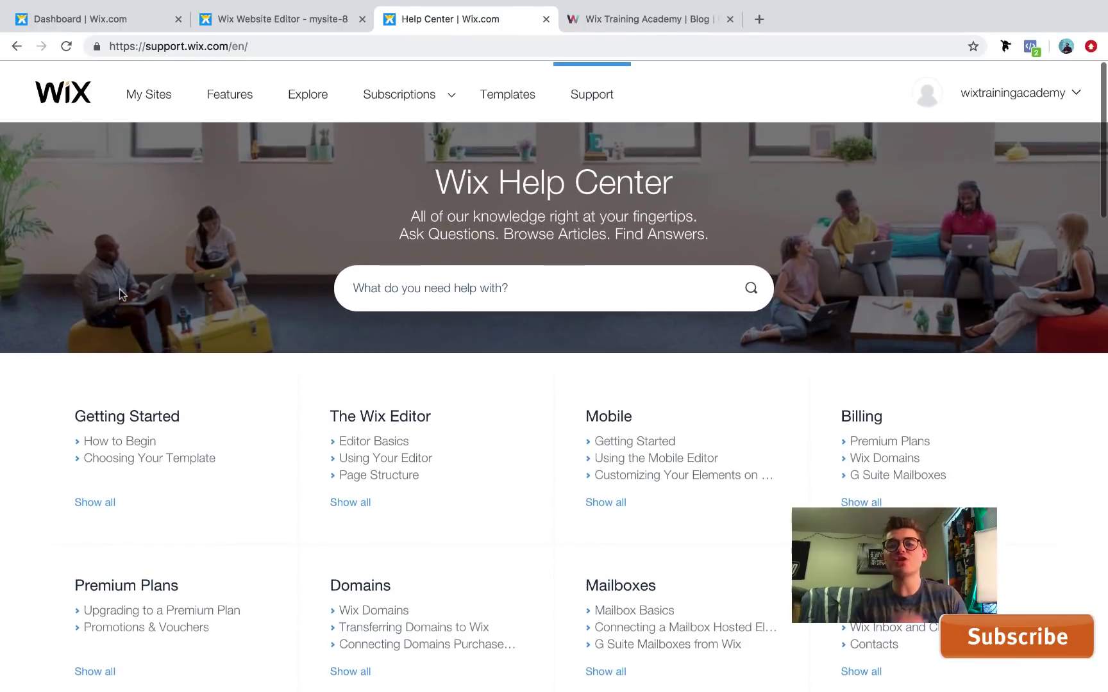
pyautogui.scroll(-1, 36, 363)
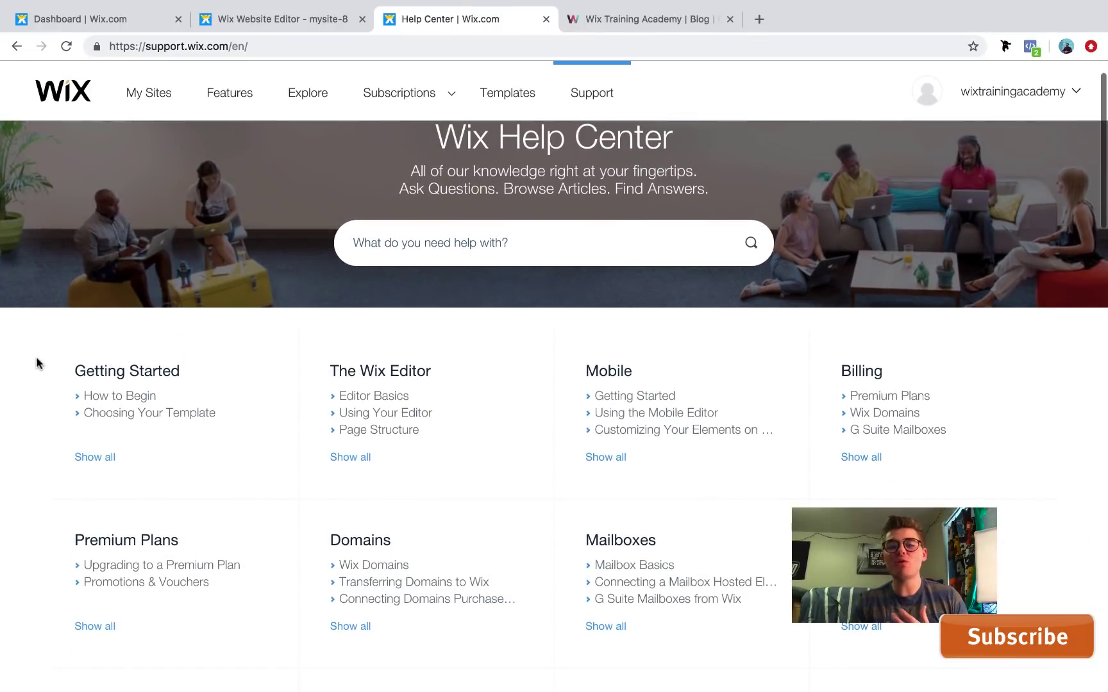
pyautogui.scroll(1, 36, 363)
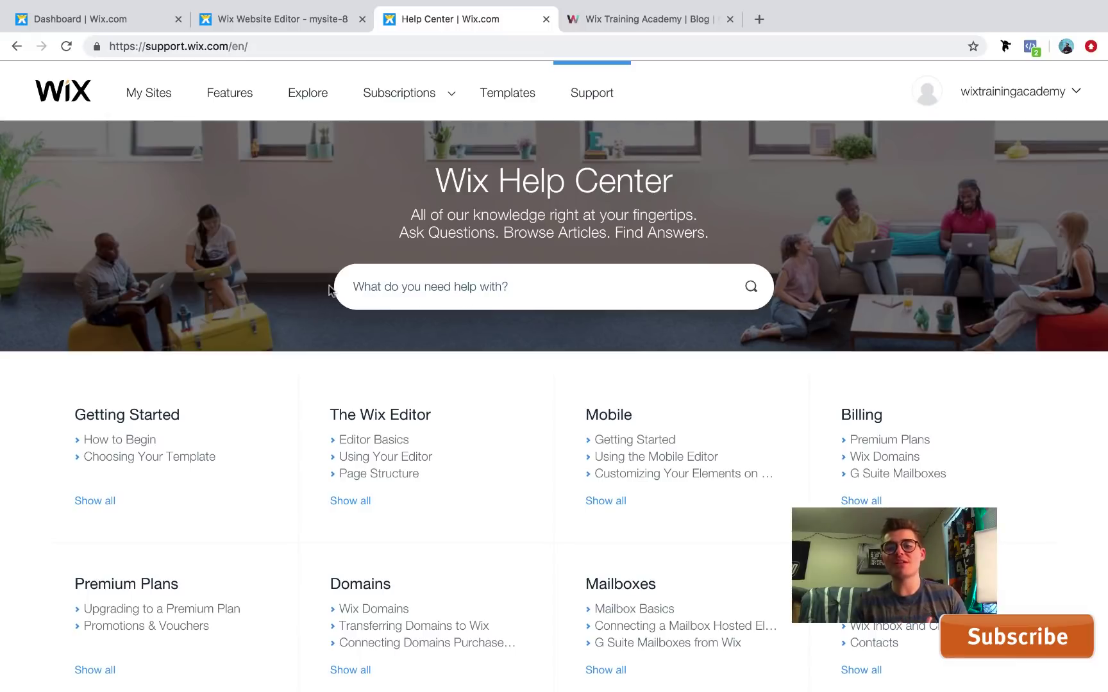
pyautogui.click(441, 286)
pyautogui.click(264, 249)
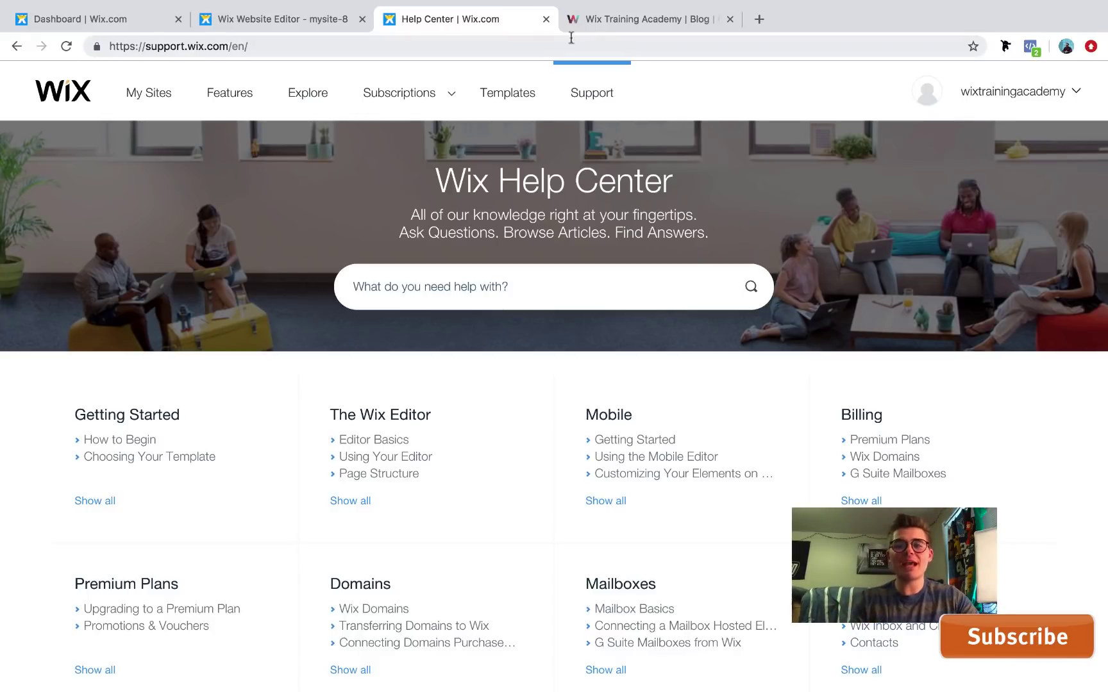
# Search Google for "wix support" in a separate browser tab, check the customer service listing, and return to the Help Center.
pyautogui.click(759, 18)
pyautogui.write('wix support')
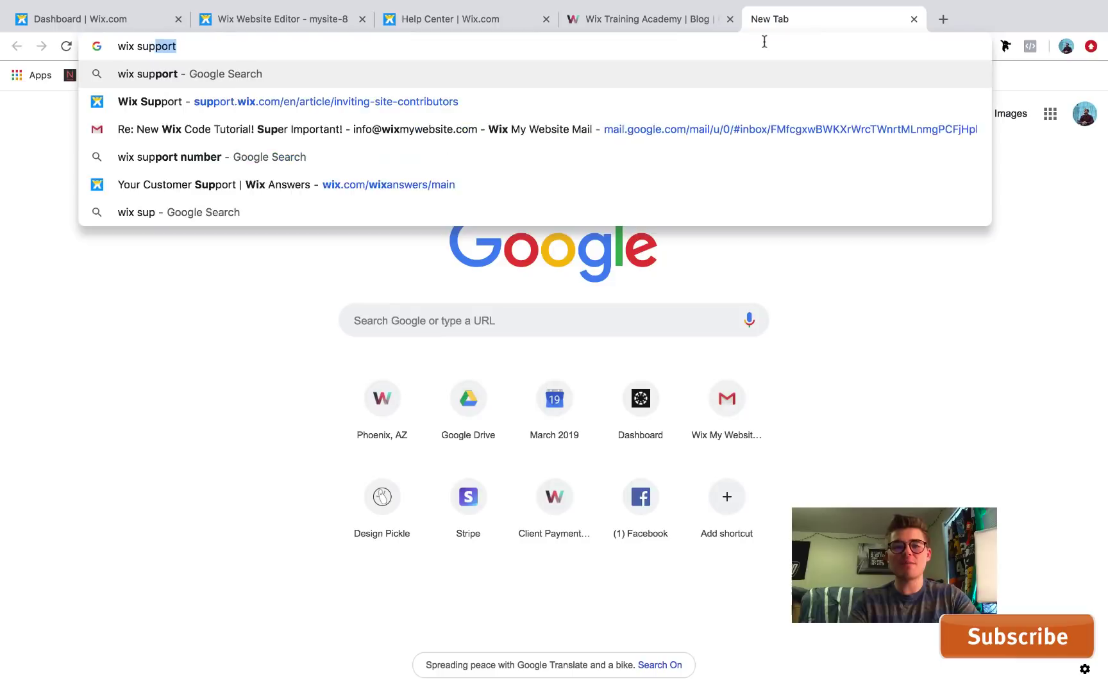
pyautogui.press('Return')
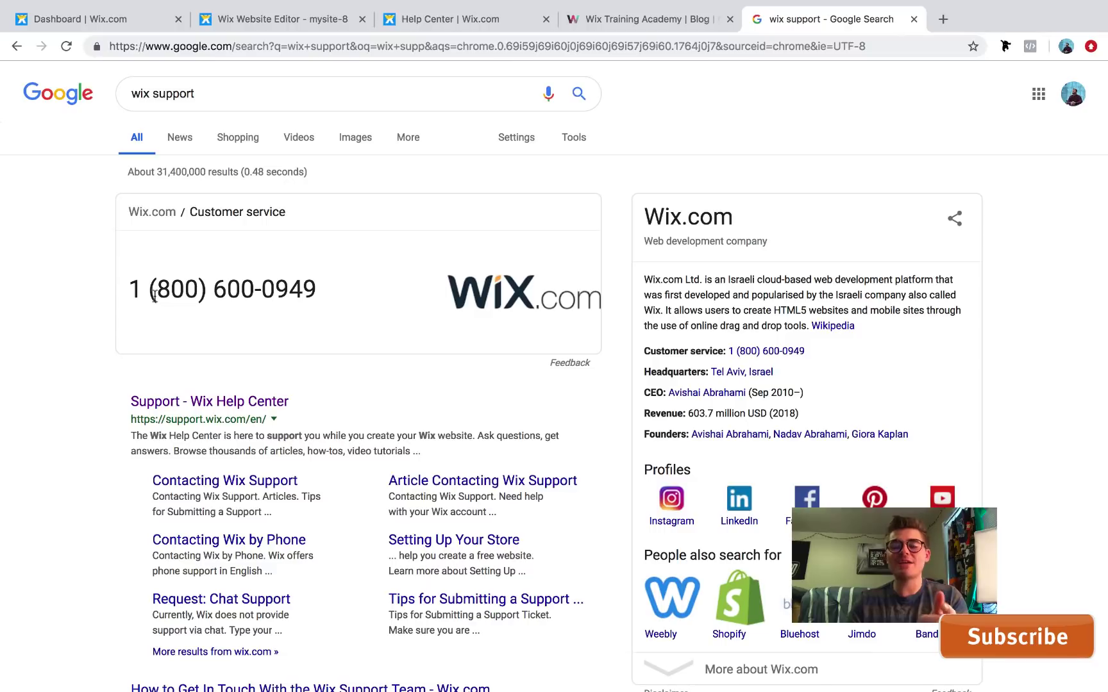
pyautogui.click(913, 19)
pyautogui.click(436, 19)
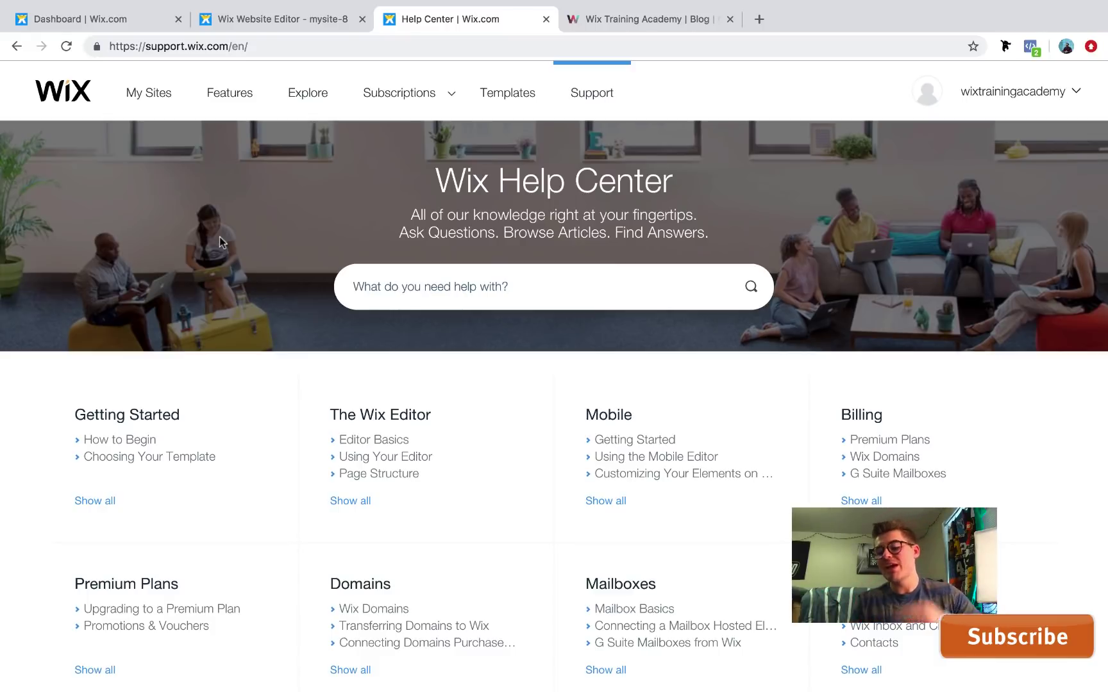
# Switch back to the website editor, open the Home page and go to its #SPRAYZ Street Art tours section.
pyautogui.click(277, 19)
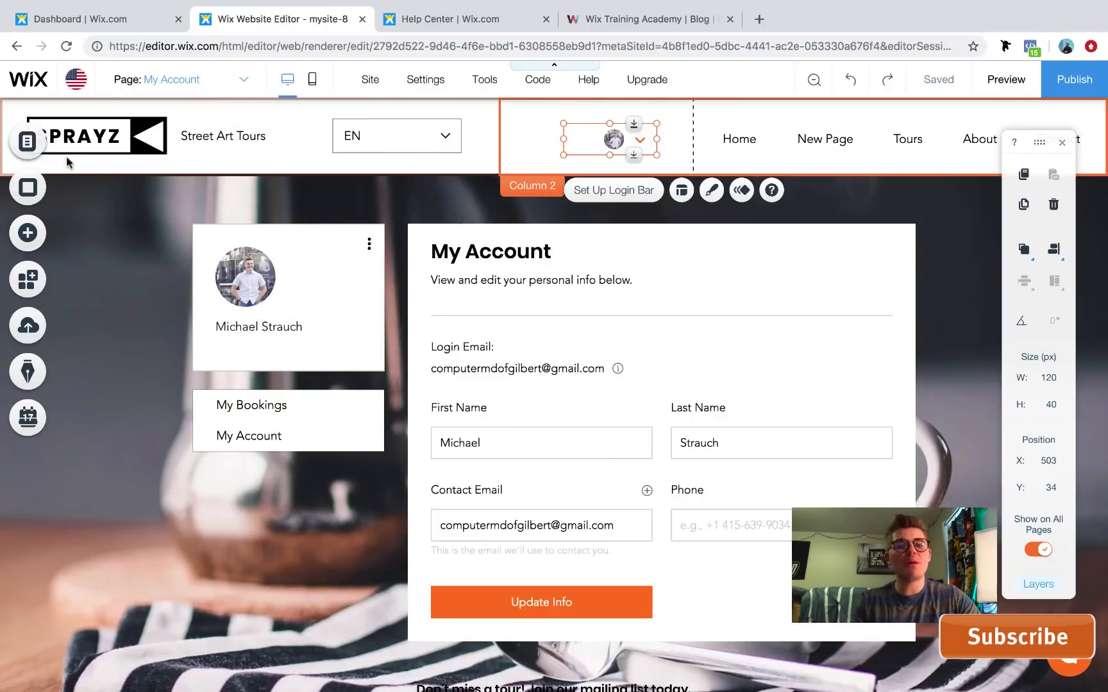
pyautogui.click(212, 86)
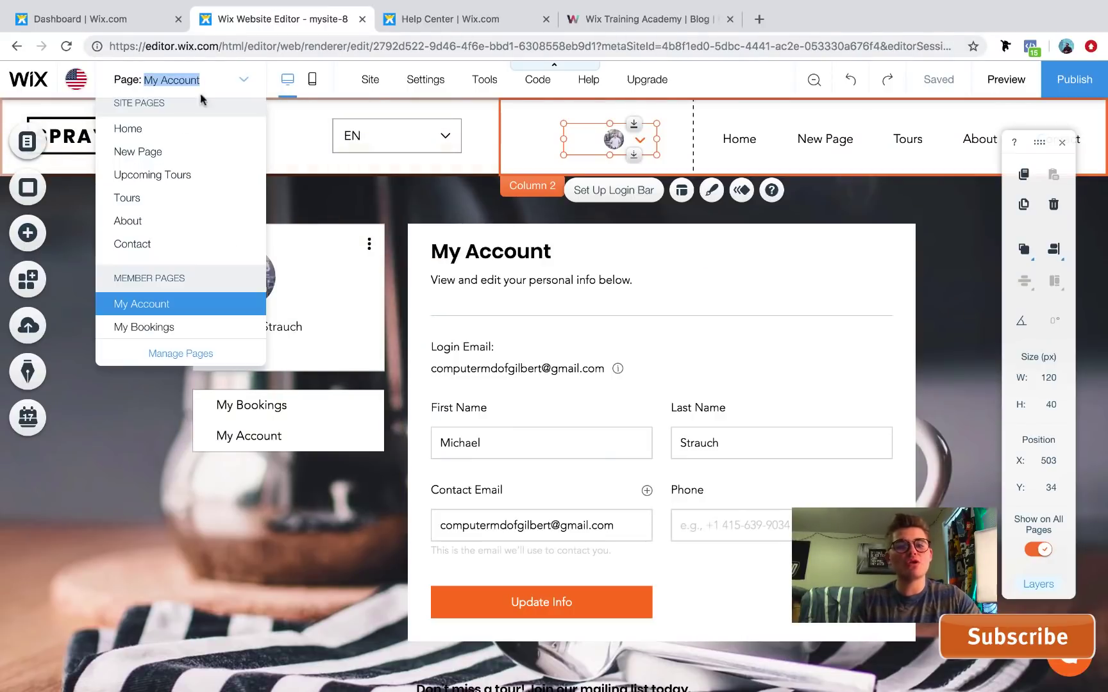
pyautogui.click(176, 130)
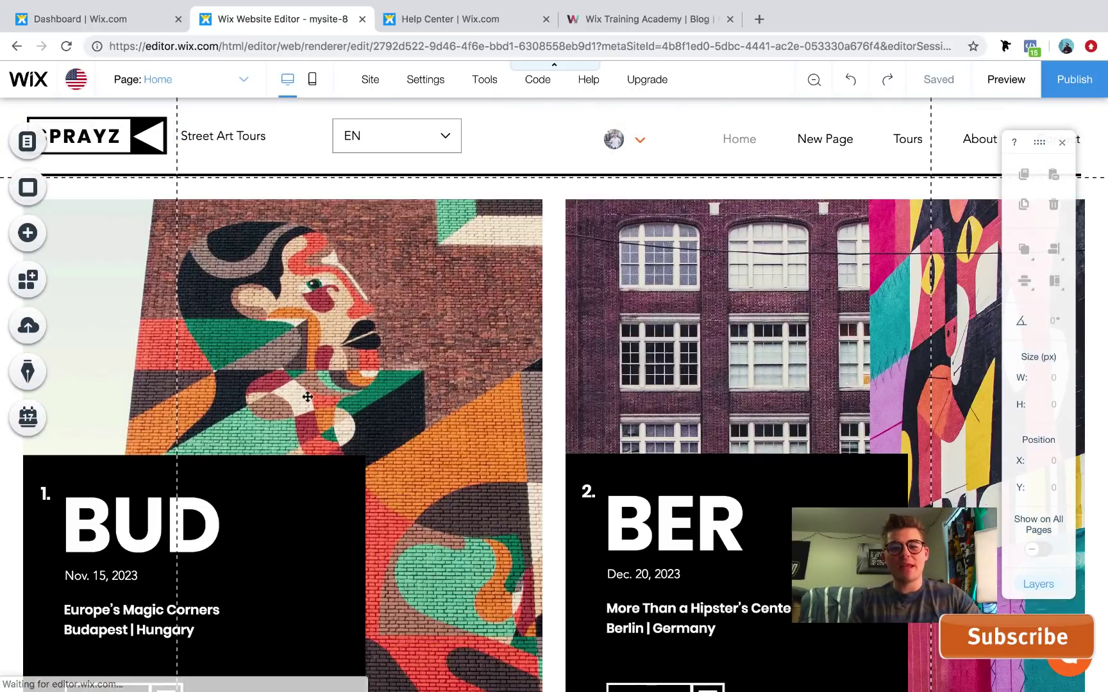
pyautogui.scroll(-2, 333, 346)
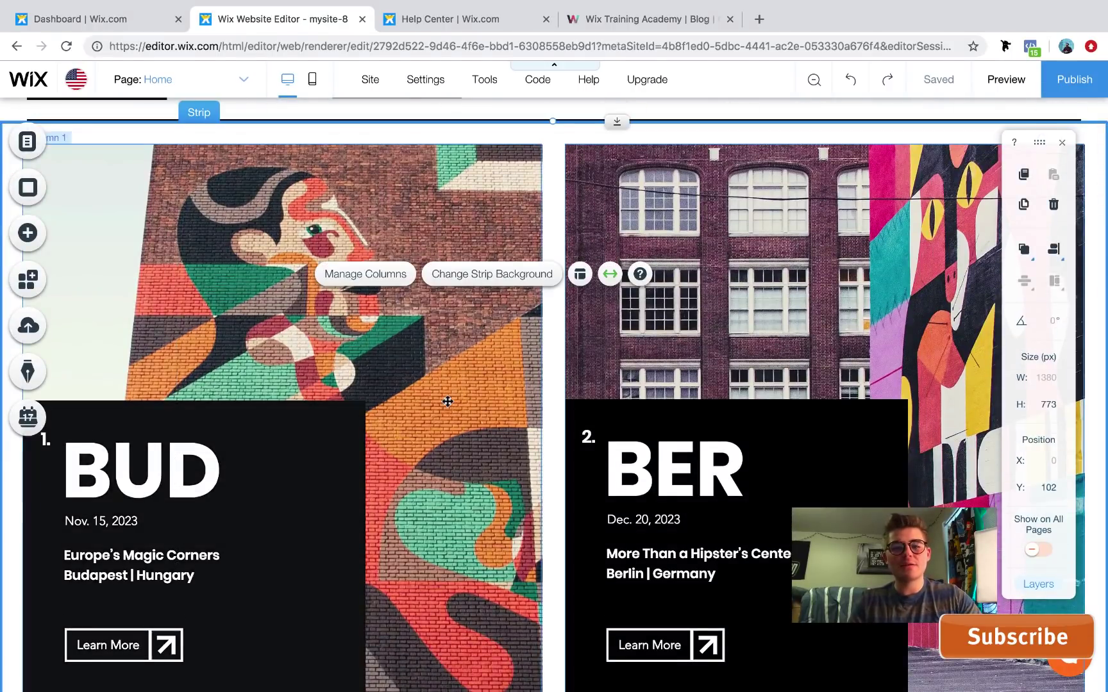
pyautogui.scroll(-10, 446, 399)
pyautogui.scroll(-3, 447, 401)
pyautogui.scroll(5, 418, 361)
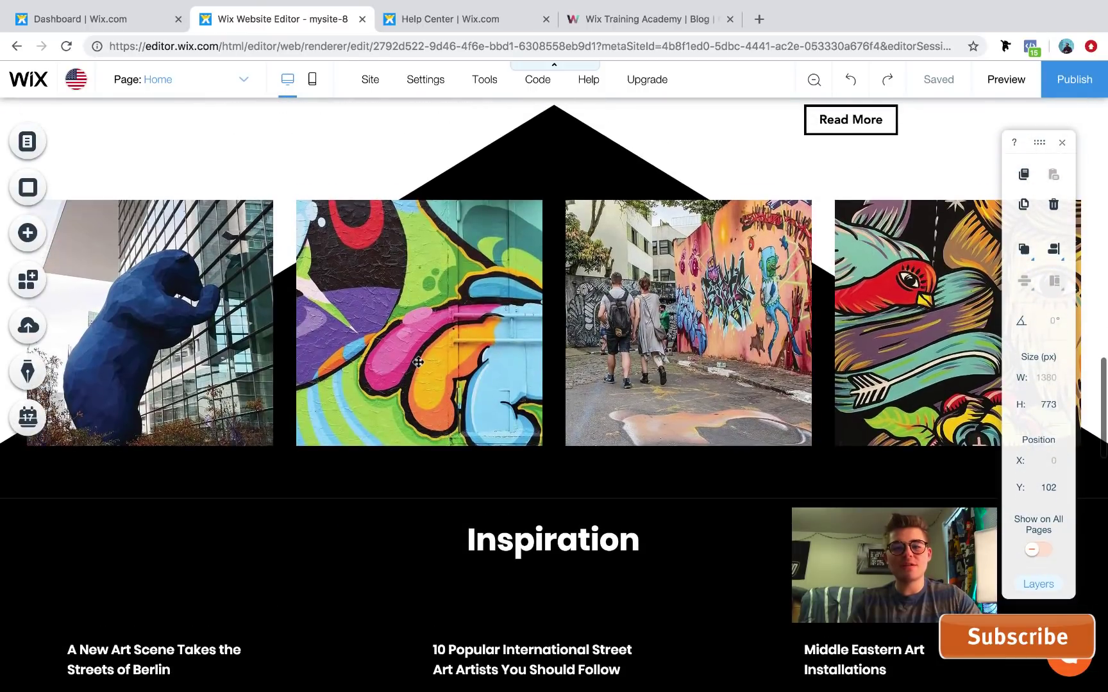
# Upload the "Wix Pic 2" JPG portrait from the computer's Wix Training Academy folder and add it to the #SPRAYZ section.
pyautogui.click(27, 242)
pyautogui.click(88, 170)
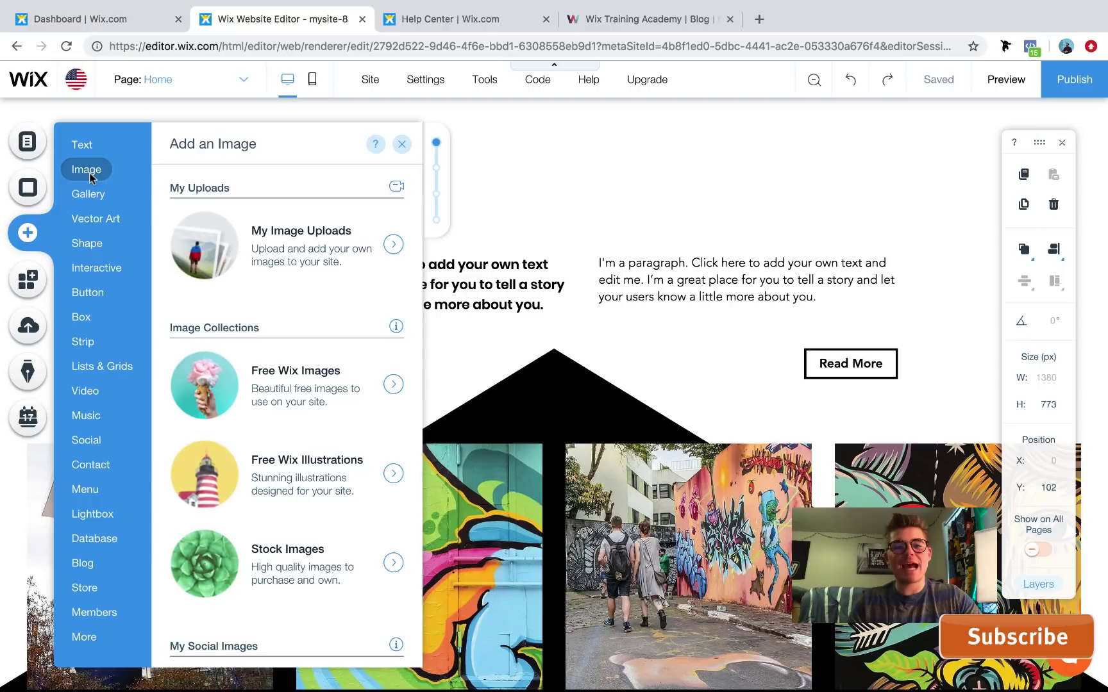
pyautogui.click(256, 229)
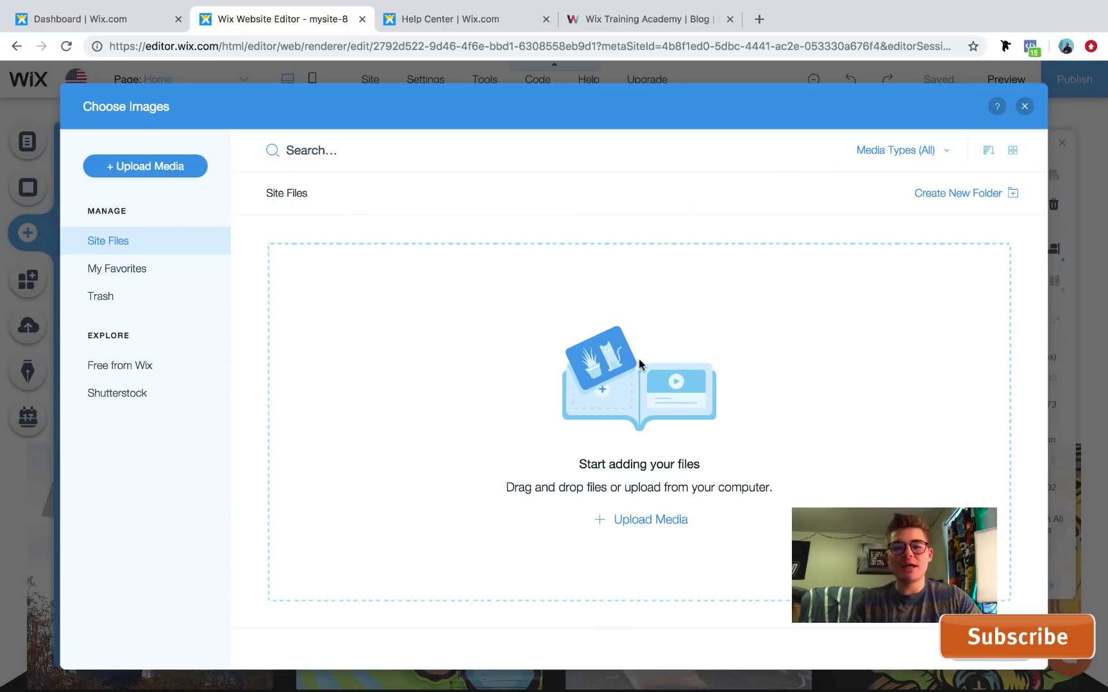
pyautogui.click(148, 168)
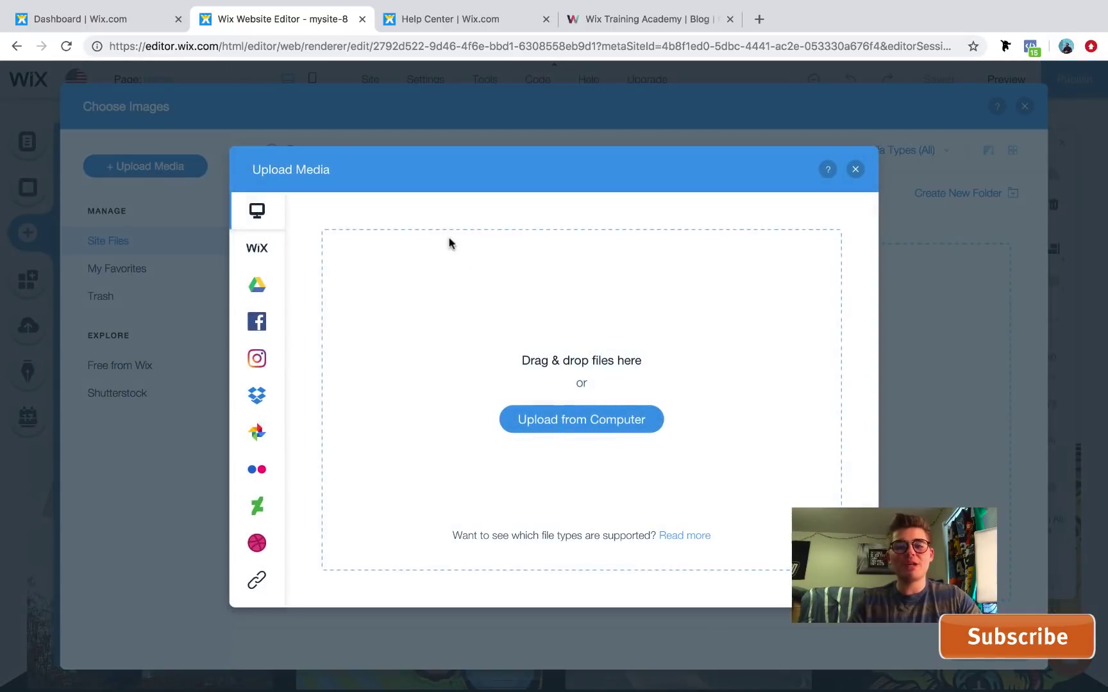
pyautogui.click(595, 423)
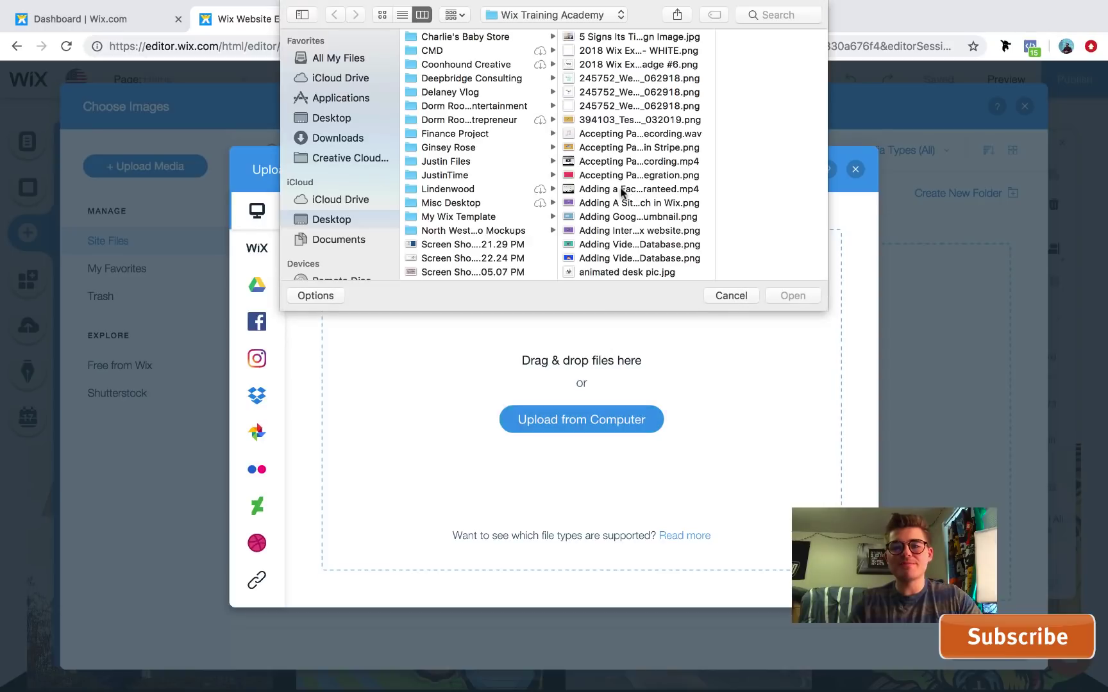
pyautogui.scroll(-15, 621, 190)
pyautogui.scroll(-10, 620, 190)
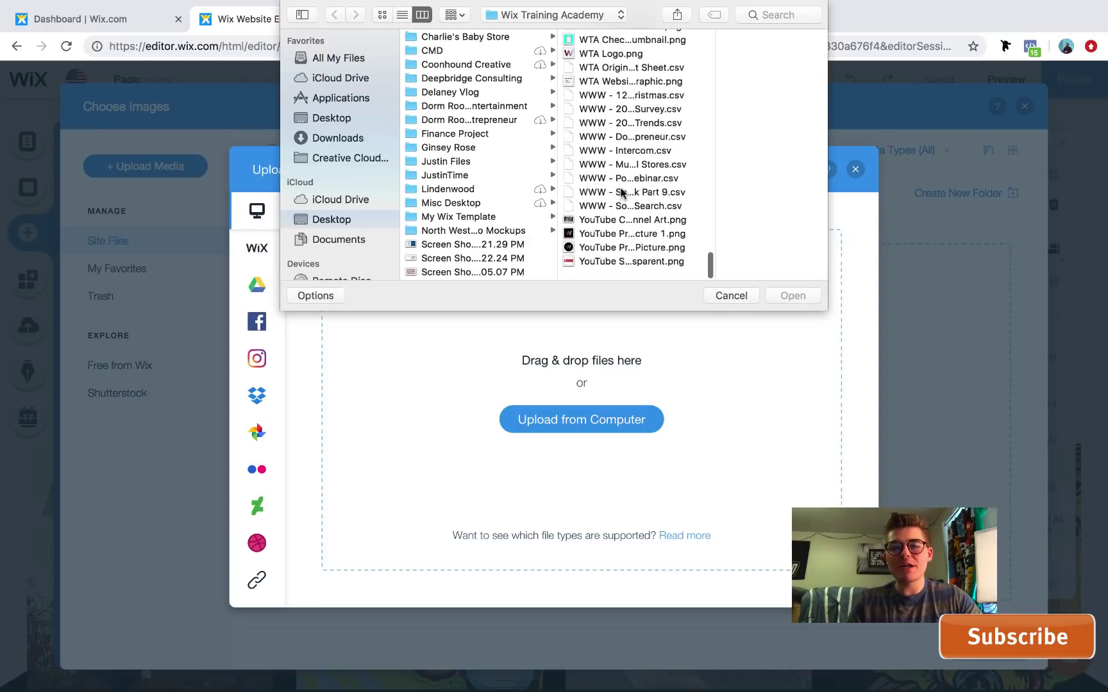
pyautogui.scroll(15, 621, 190)
pyautogui.scroll(-5, 620, 189)
pyautogui.scroll(15, 621, 190)
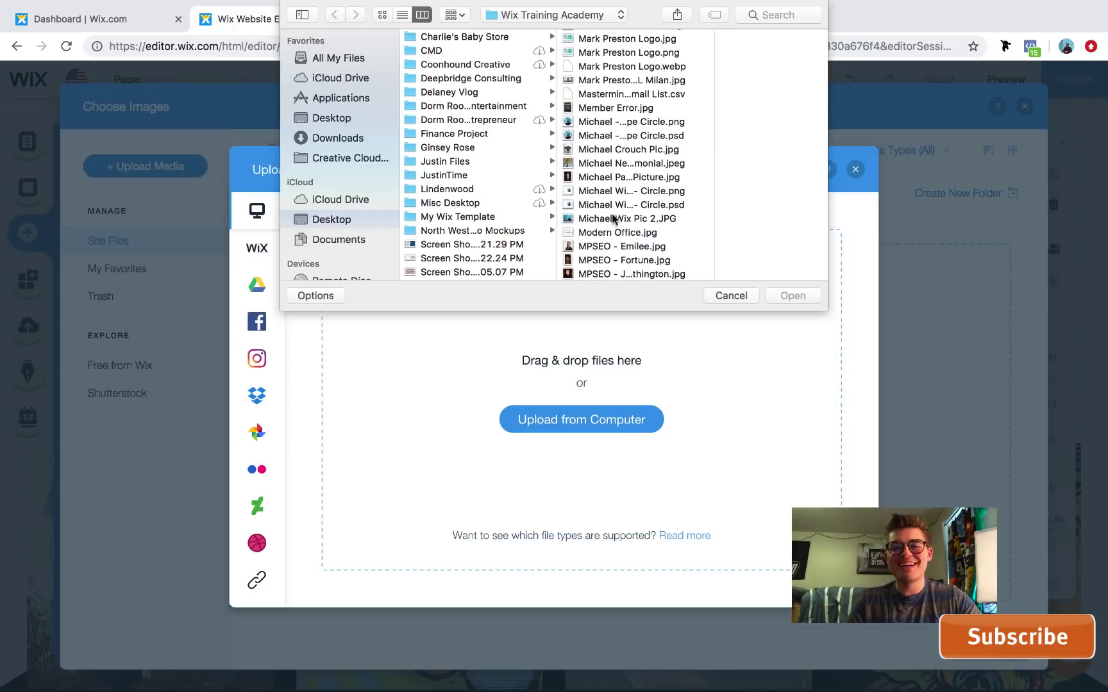
pyautogui.doubleClick(610, 219)
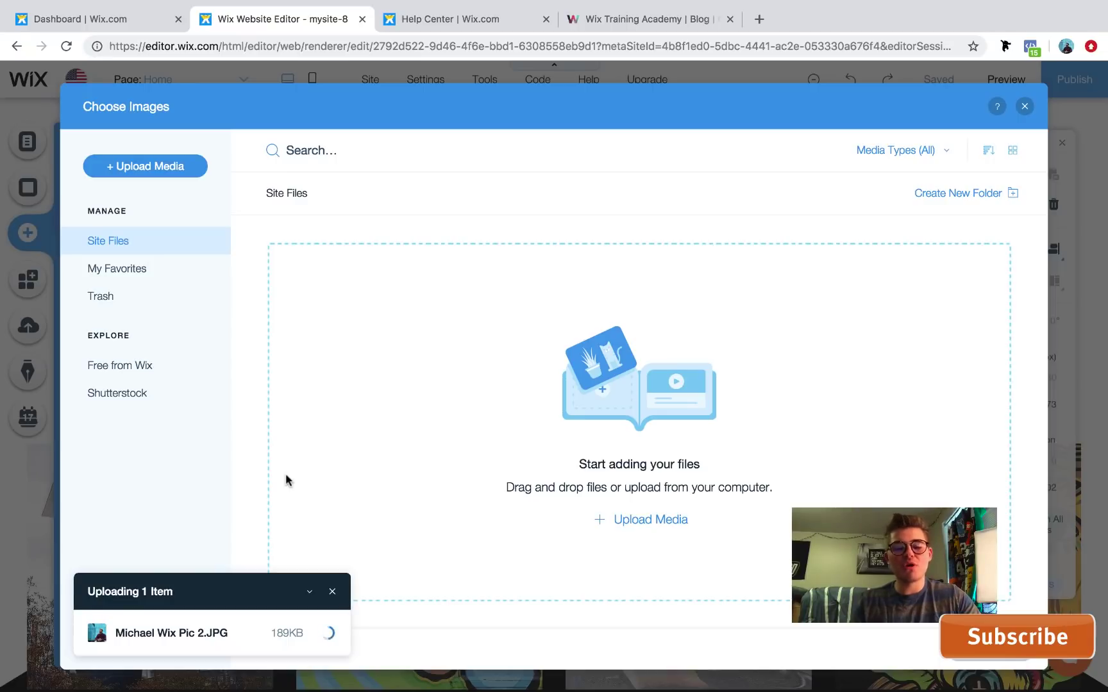
pyautogui.click(1004, 658)
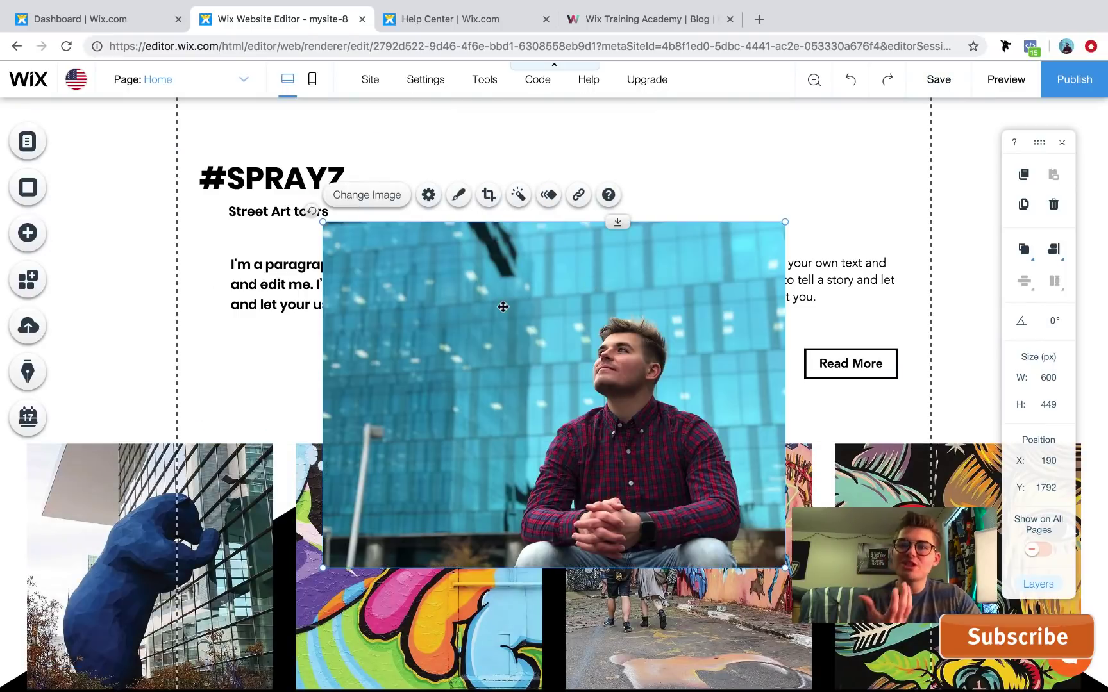
# Try the Blur, Kennedy and Lighten filters on the uploaded portrait and look through the remaining filters.
pyautogui.click(520, 199)
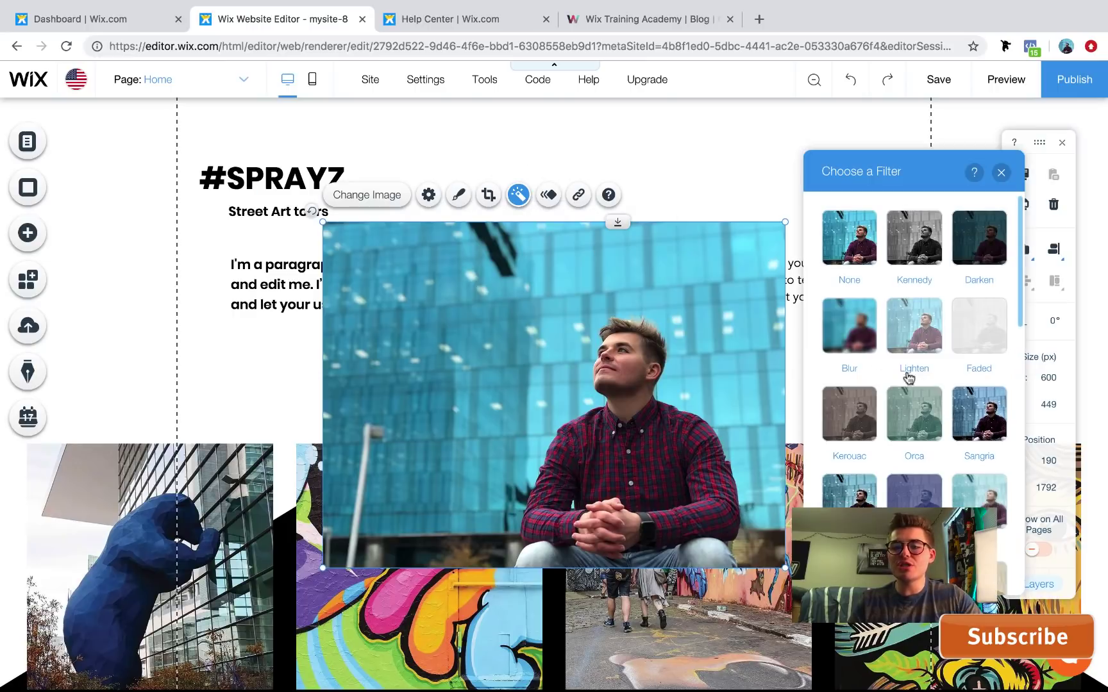
pyautogui.click(851, 339)
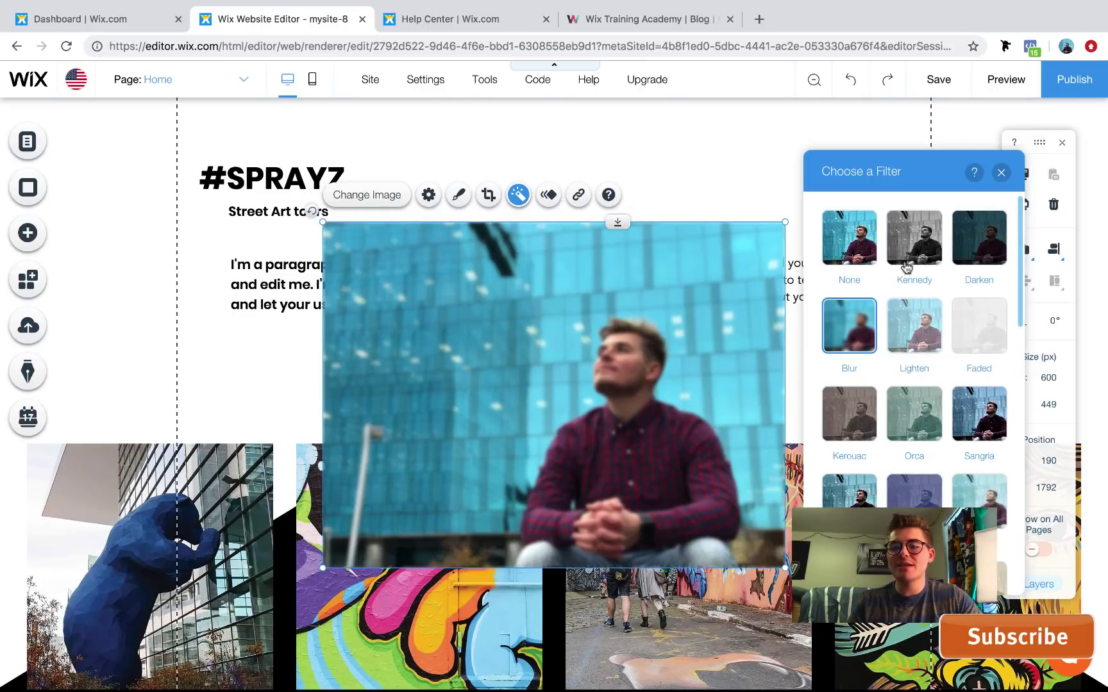
pyautogui.click(914, 241)
pyautogui.scroll(-1, 931, 336)
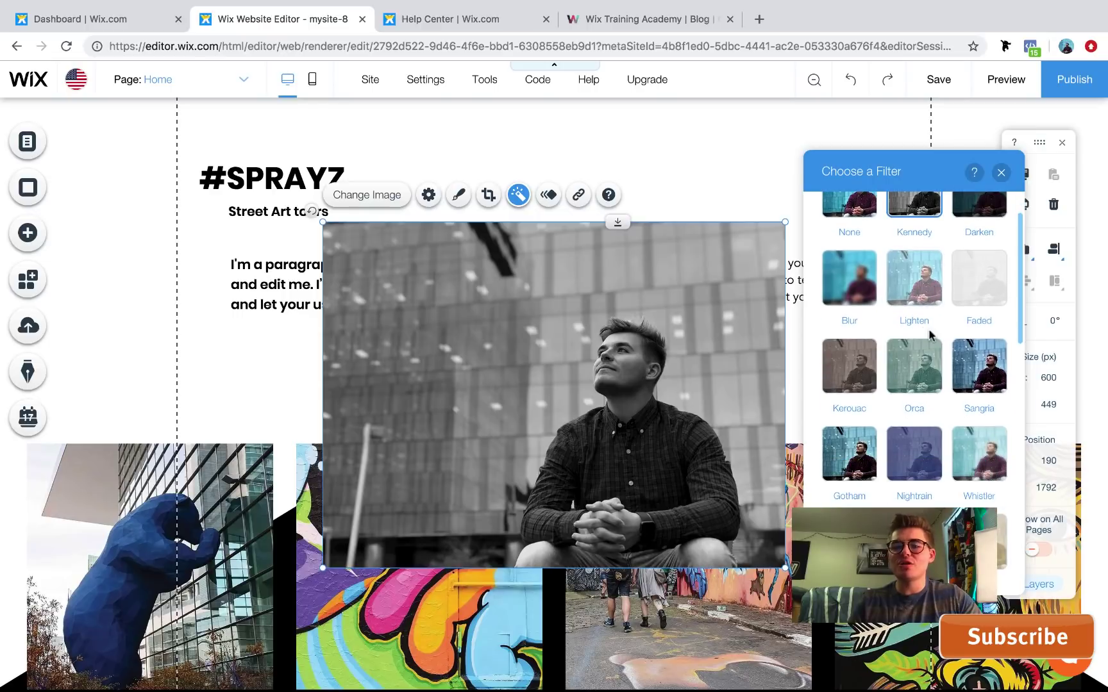
pyautogui.click(924, 301)
pyautogui.scroll(-10, 917, 467)
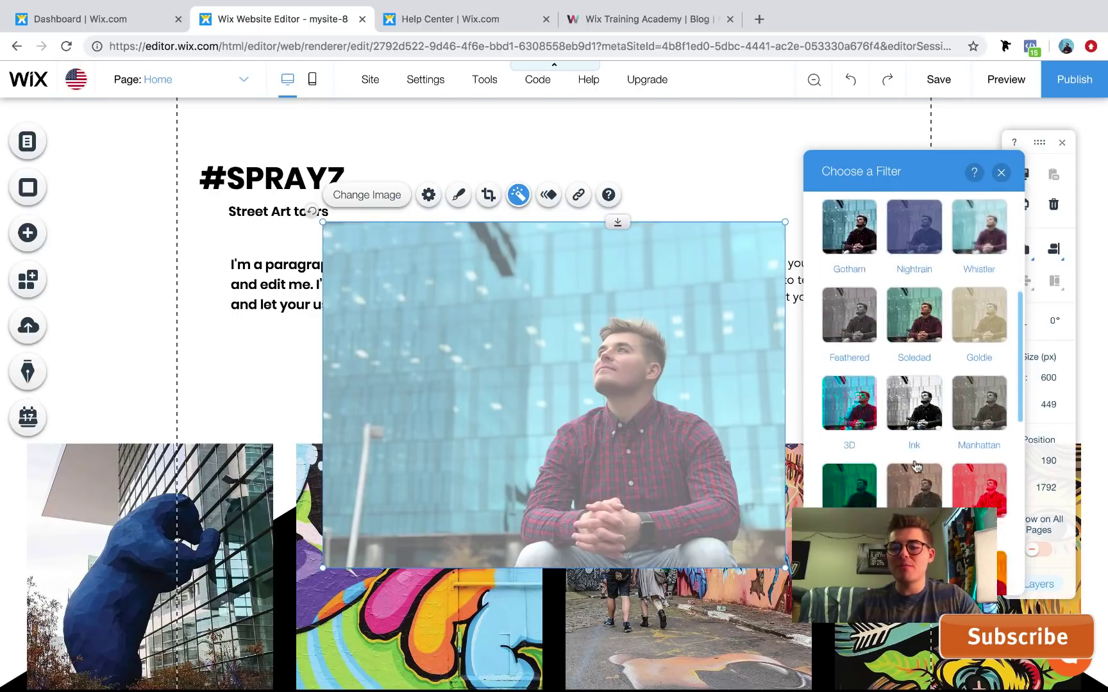
pyautogui.scroll(12, 917, 467)
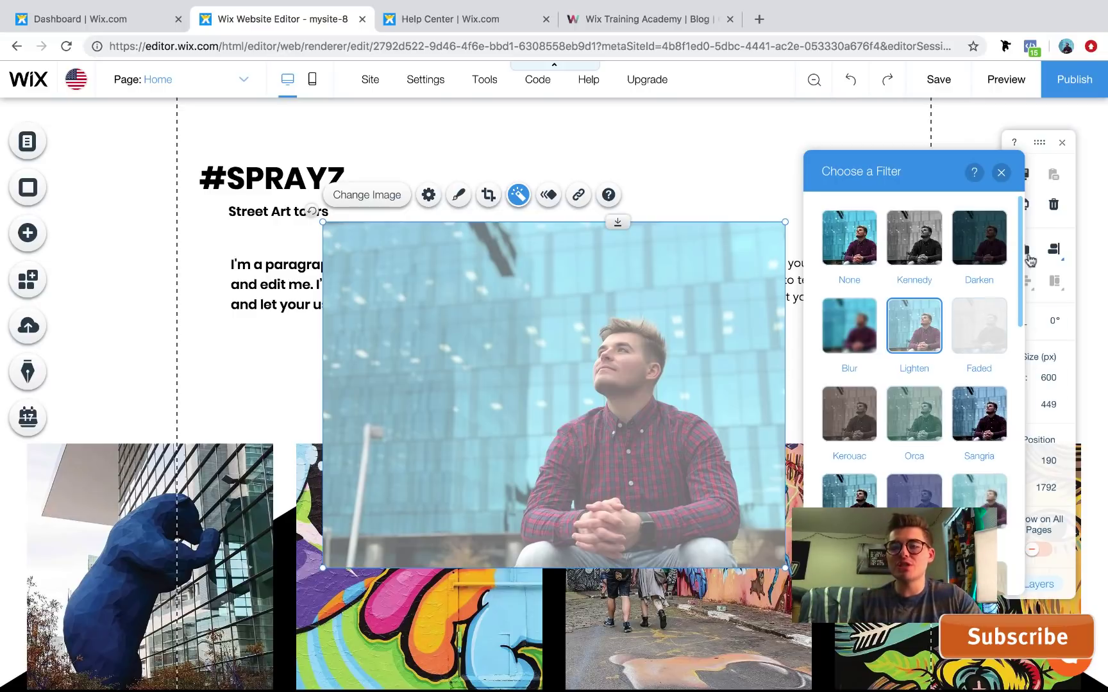
pyautogui.click(1001, 173)
# Crop the portrait to the circle shape at about 358 × 373 px, with the seated man centred in the frame.
pyautogui.doubleClick(490, 349)
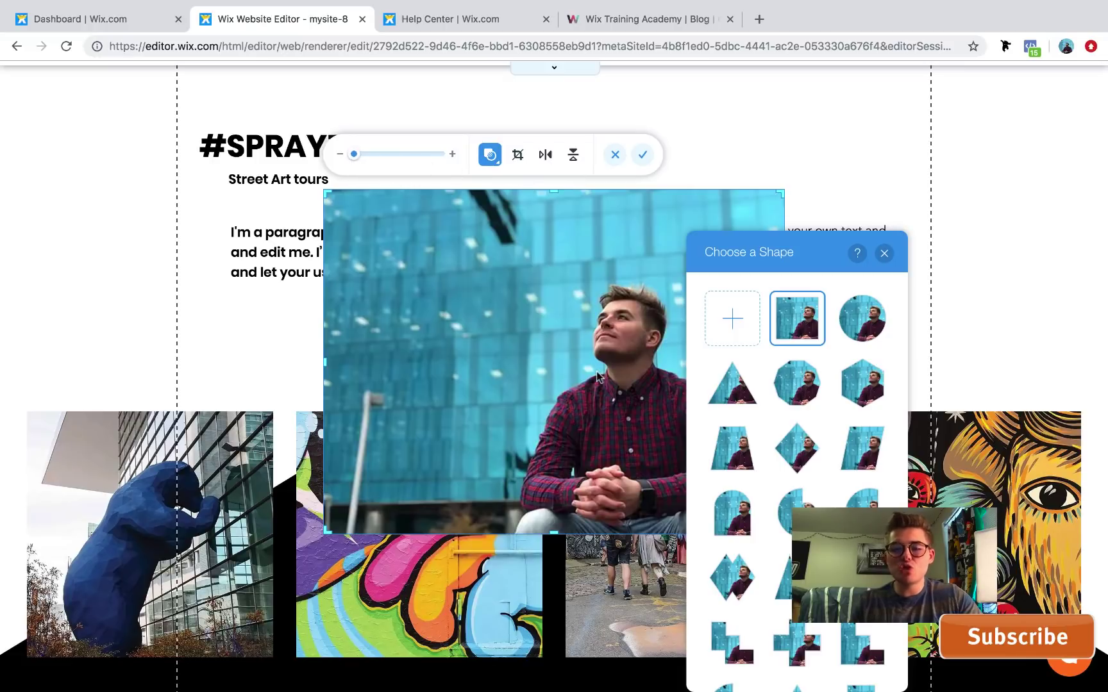
pyautogui.click(866, 330)
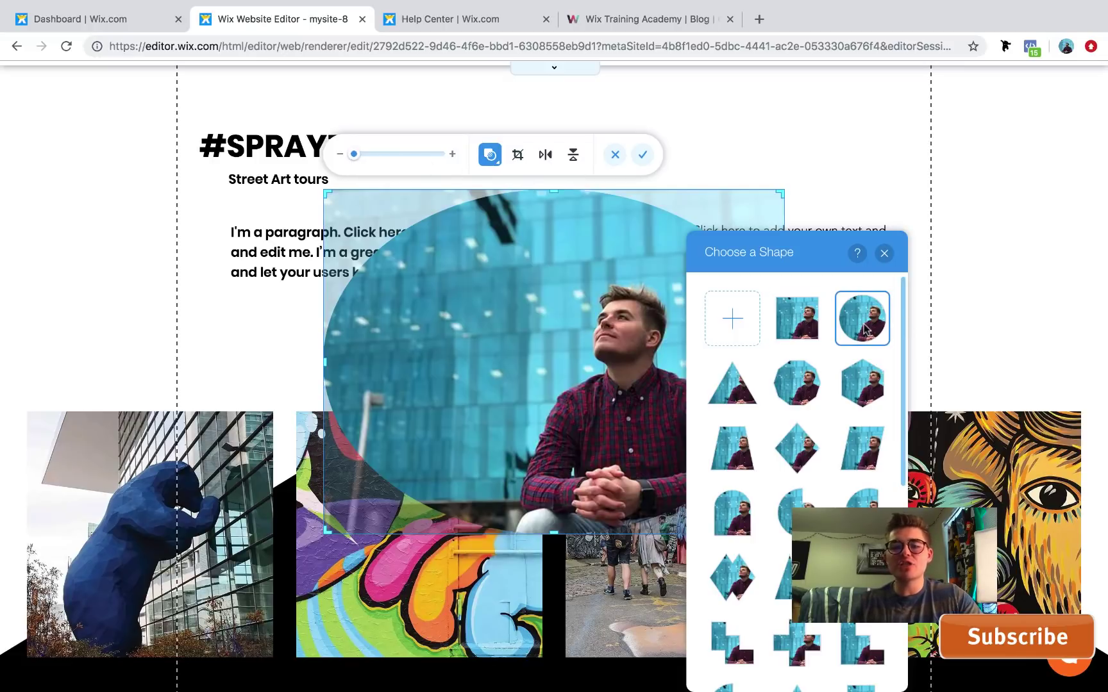
pyautogui.click(884, 253)
pyautogui.moveTo(784, 362); pyautogui.dragTo(633, 355)
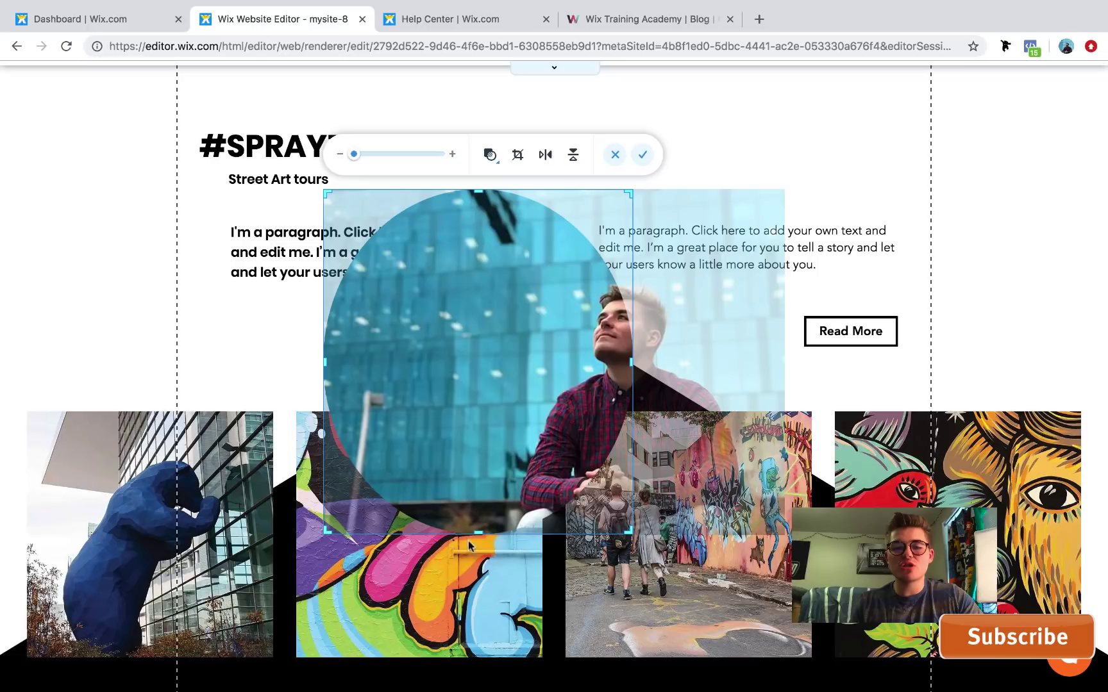
pyautogui.moveTo(476, 534); pyautogui.dragTo(480, 475)
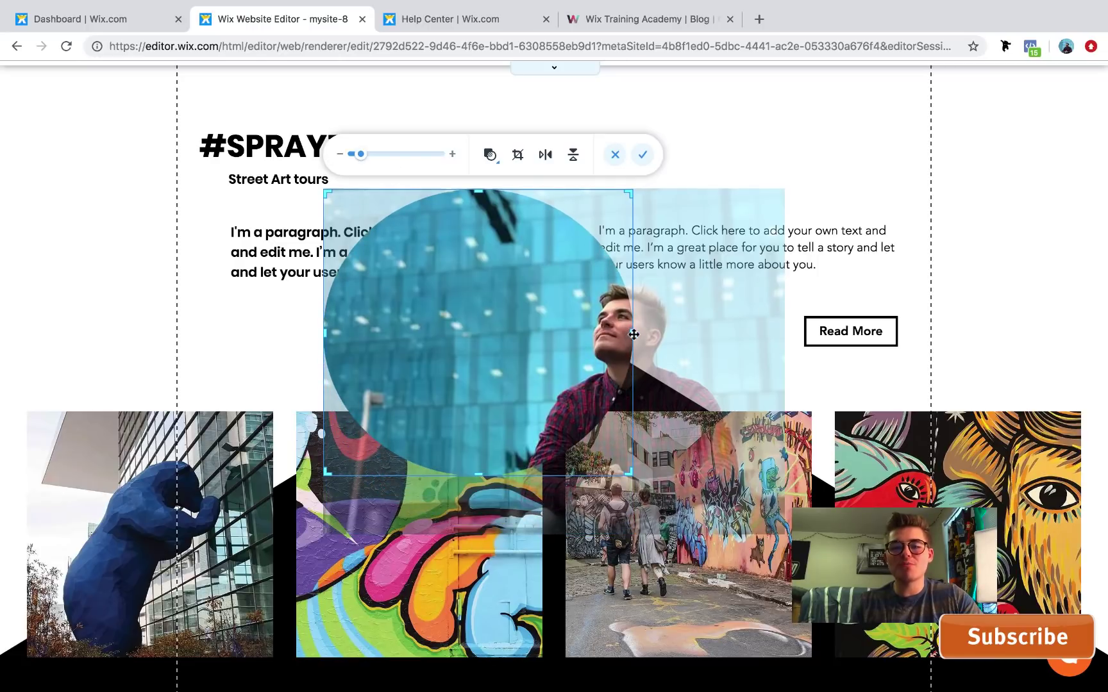
pyautogui.moveTo(634, 334); pyautogui.dragTo(598, 335)
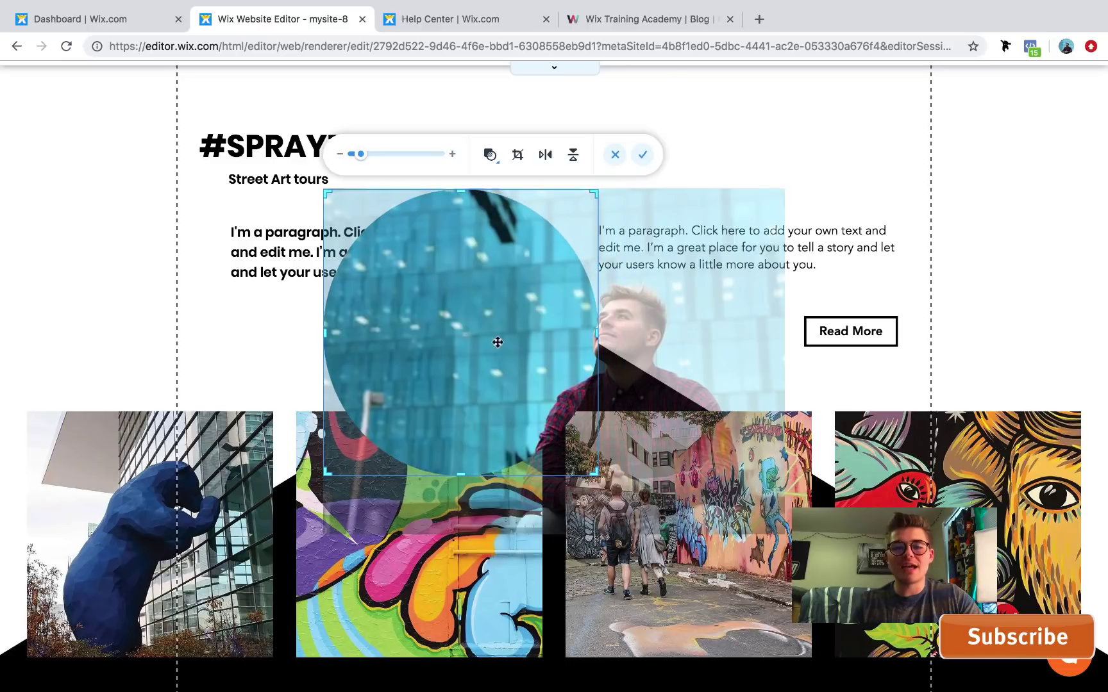
pyautogui.moveTo(680, 336); pyautogui.dragTo(513, 270)
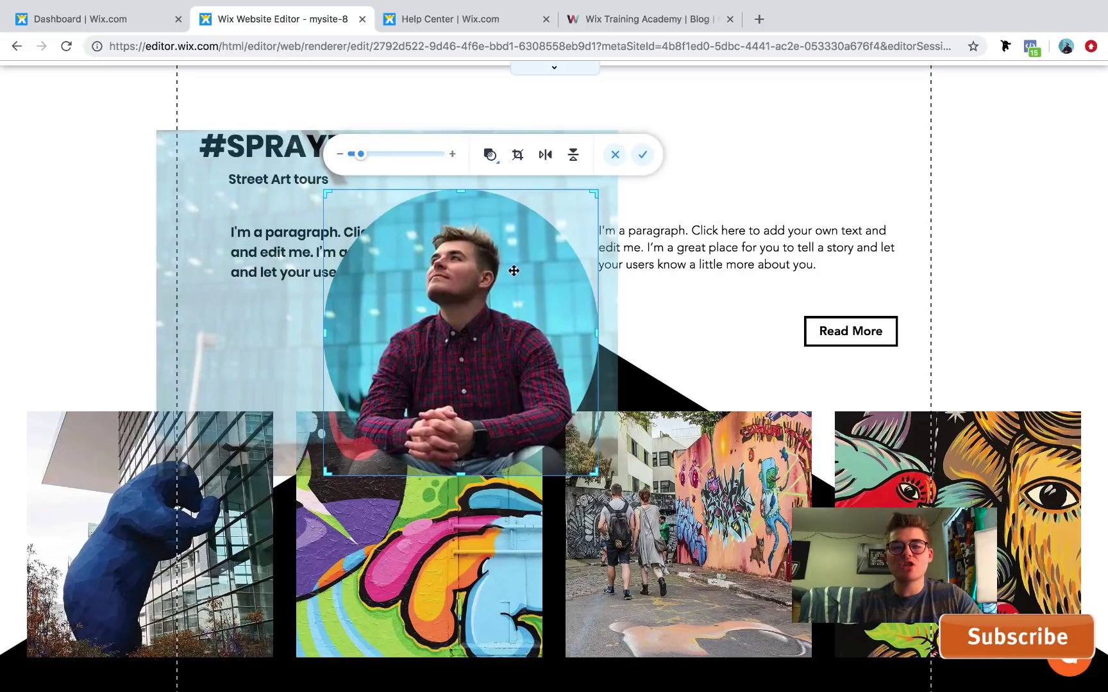
pyautogui.click(641, 157)
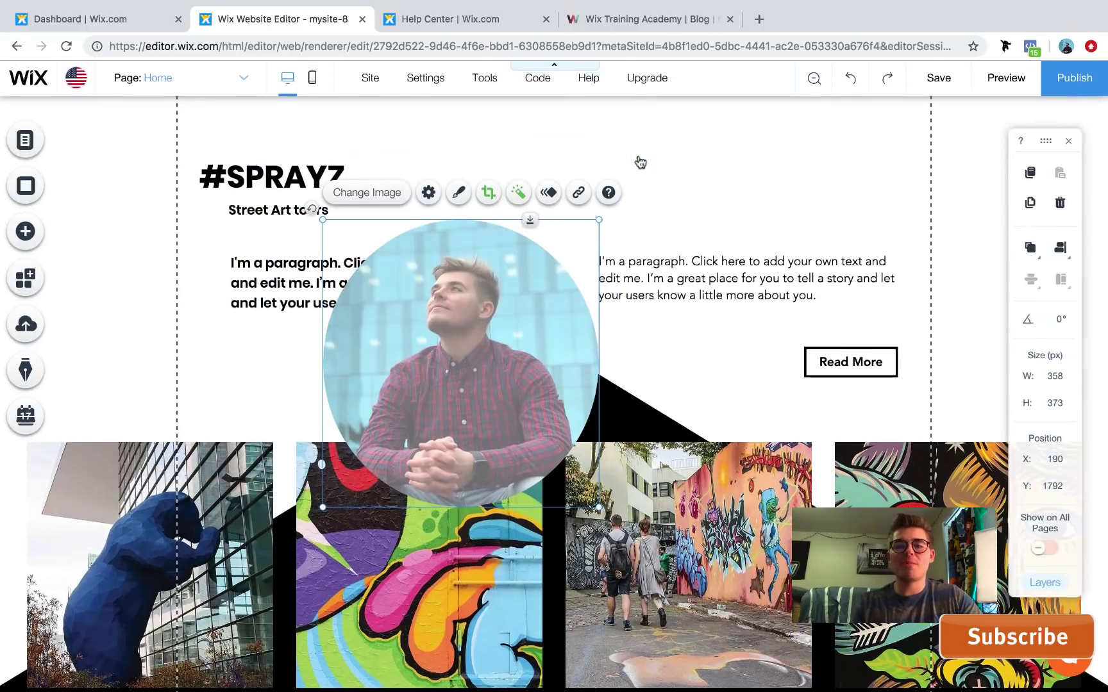
# Move the cropped portrait to about X 381, Y 1766 and set its filter to None.
pyautogui.moveTo(584, 334); pyautogui.dragTo(712, 318)
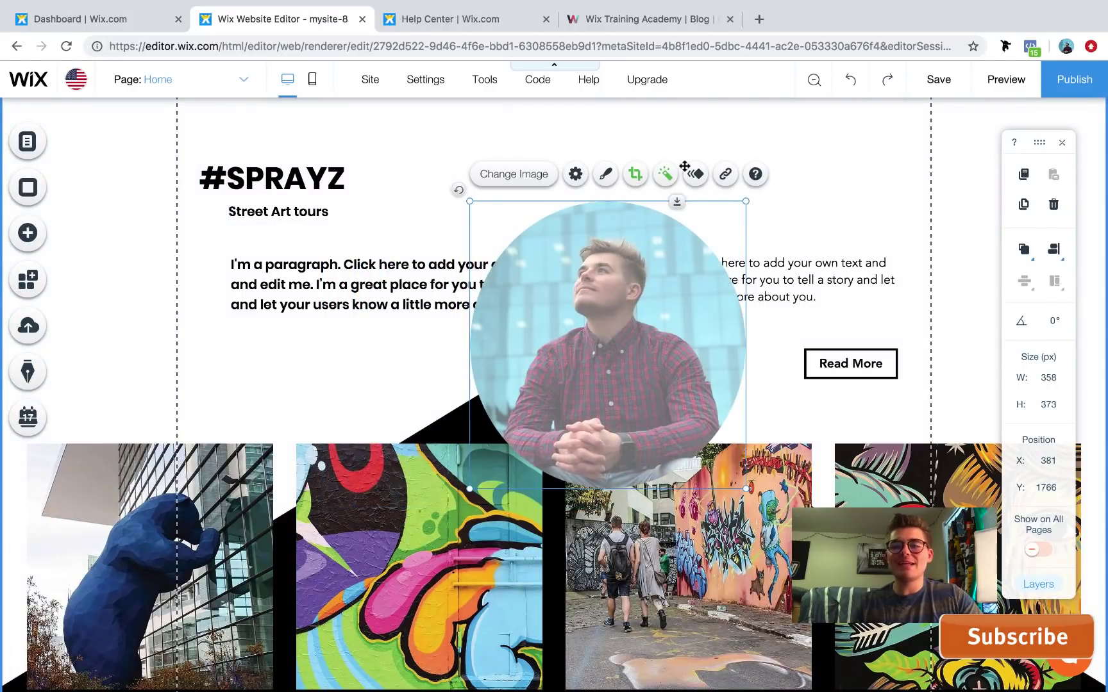
pyautogui.click(665, 174)
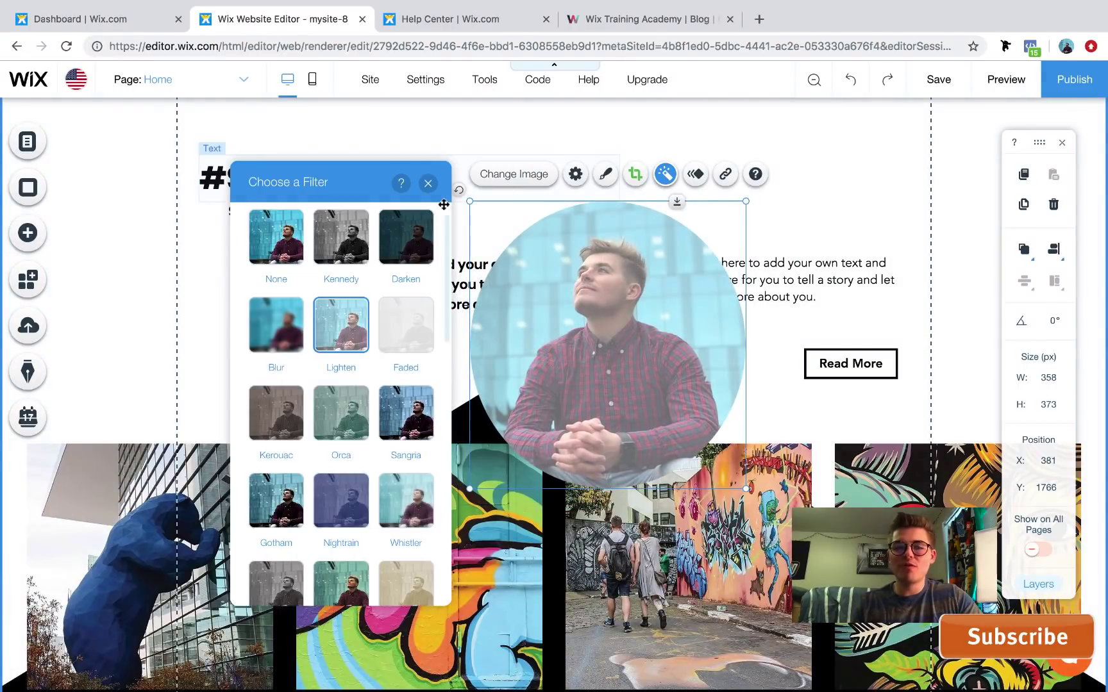
pyautogui.click(280, 244)
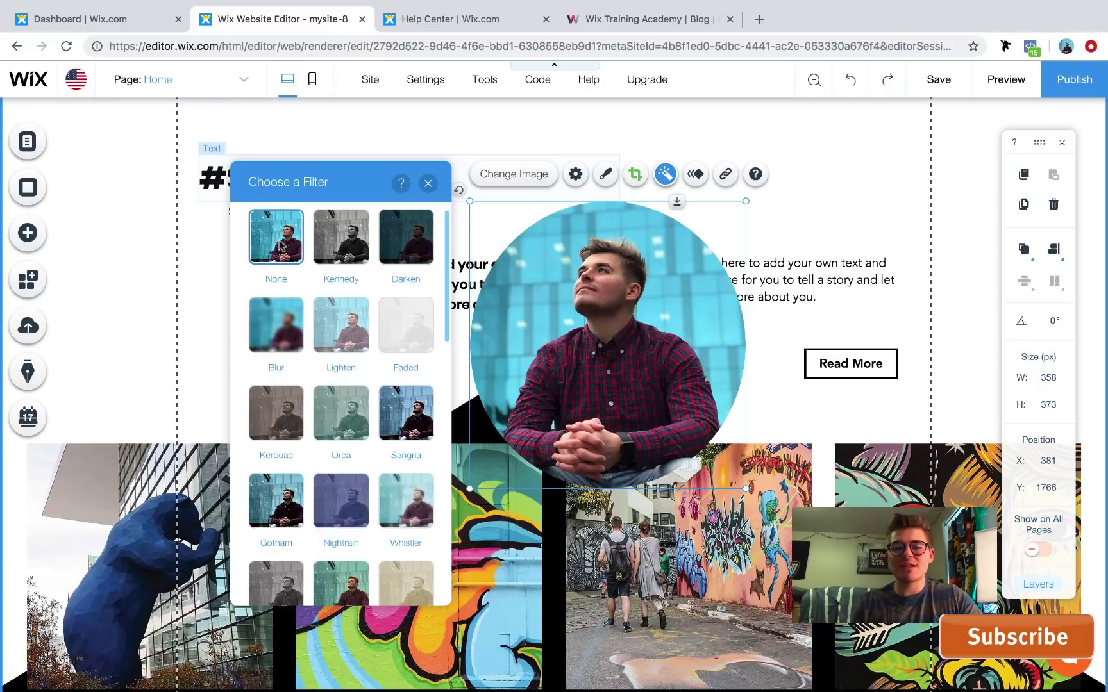
pyautogui.click(428, 184)
pyautogui.click(912, 231)
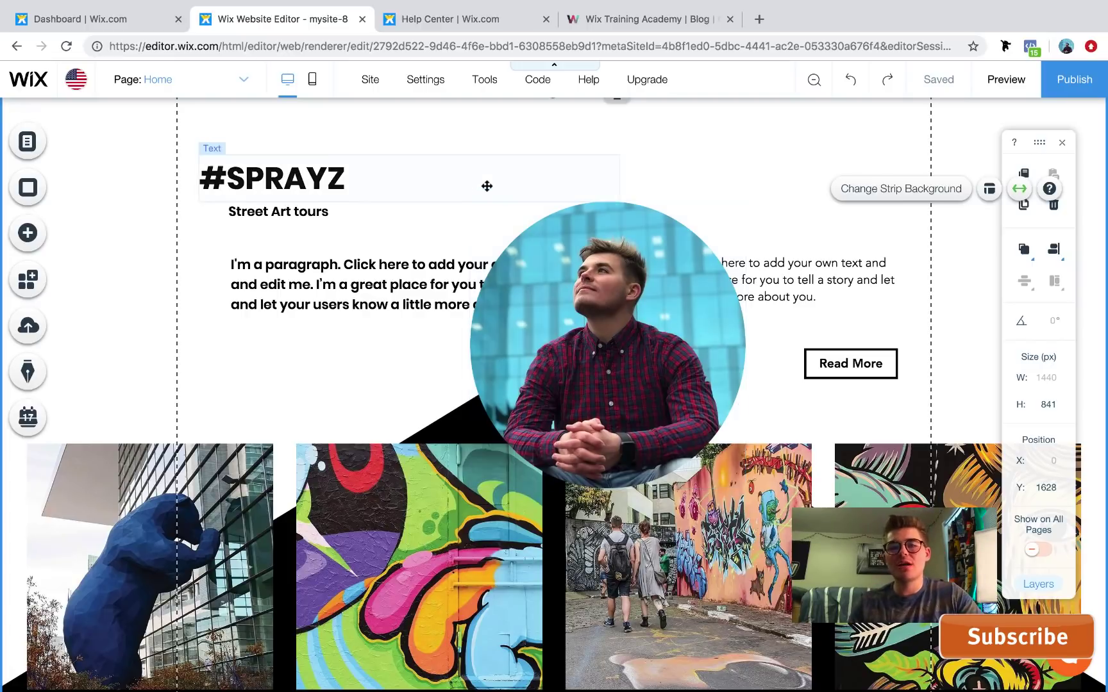
# Switch the Home page to the mobile editor and start its setup guide up to the mobile menu design.
pyautogui.scroll(10, 488, 183)
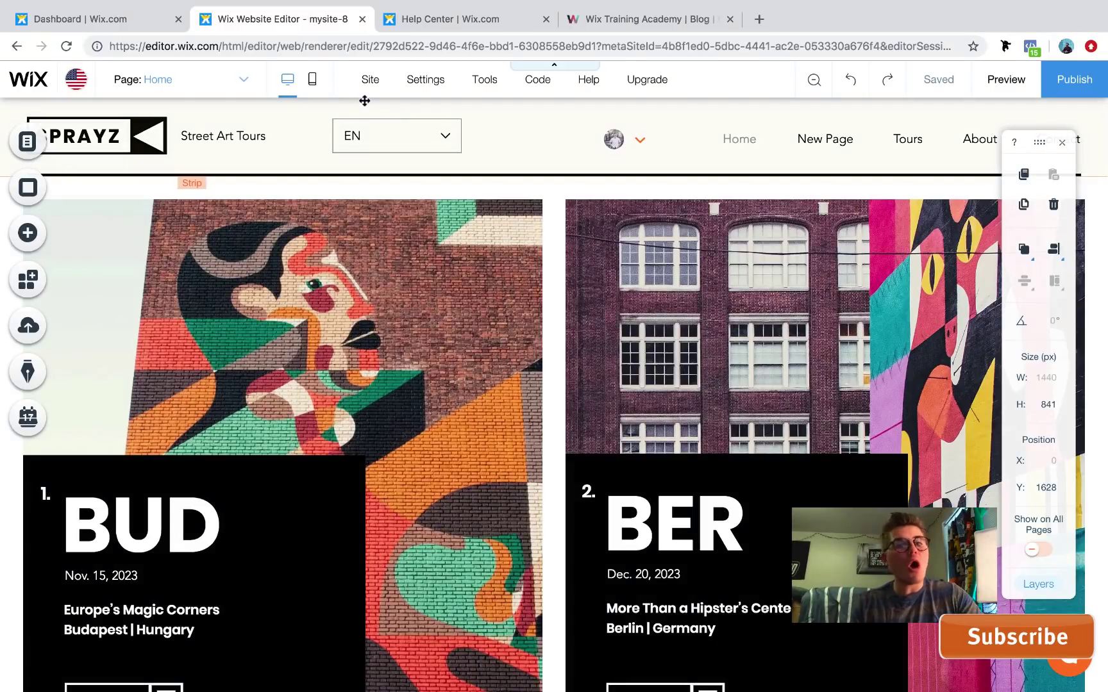
pyautogui.click(314, 81)
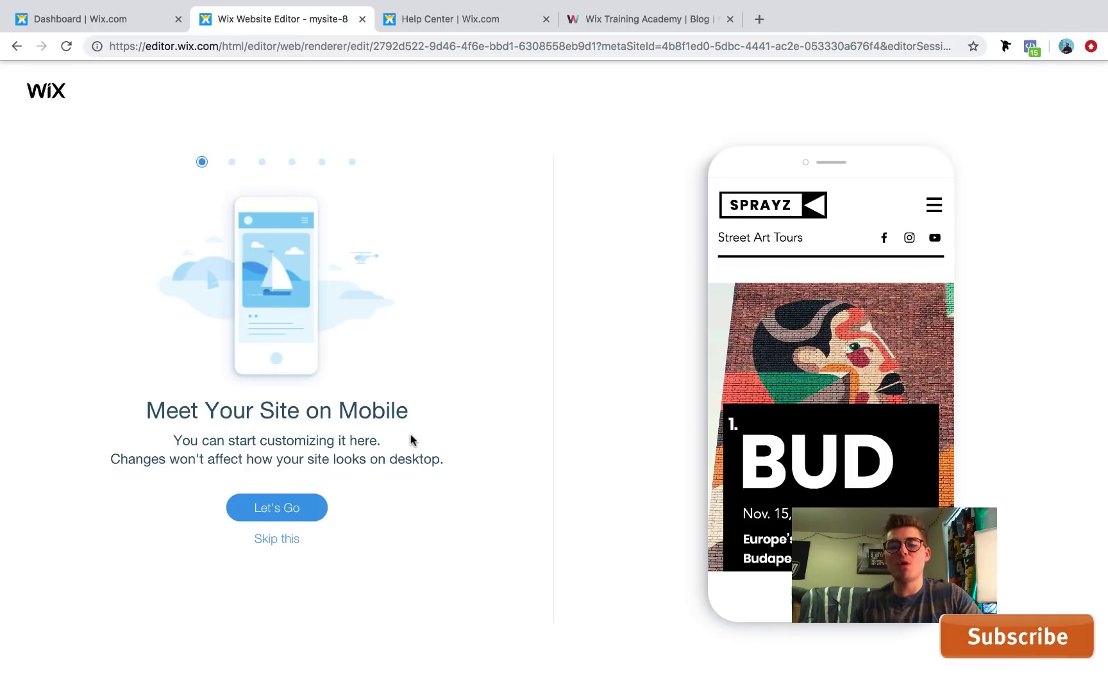
pyautogui.click(299, 515)
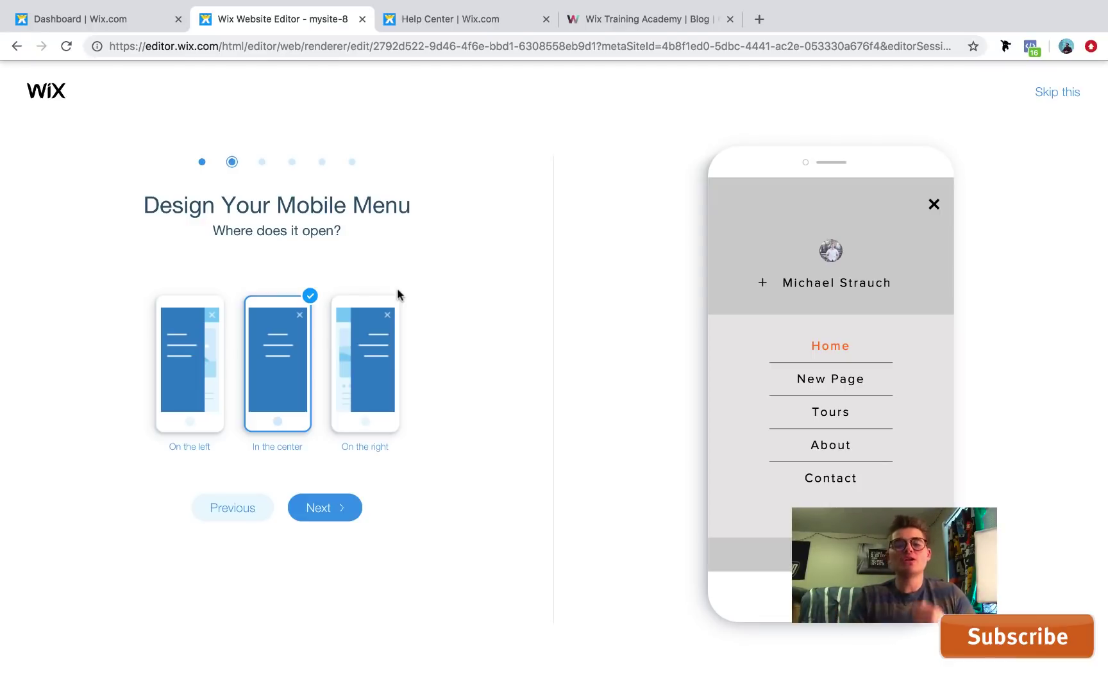
# Try the mobile menu opening on the right and on the left, and set it to open in the center.
pyautogui.click(389, 365)
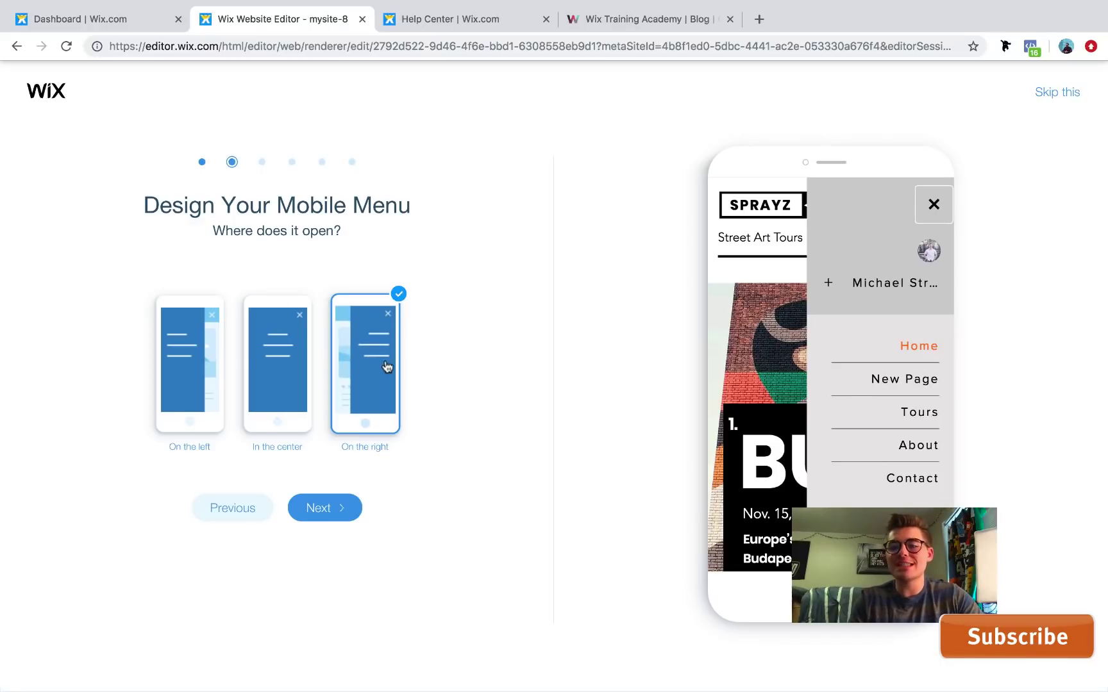
pyautogui.click(216, 403)
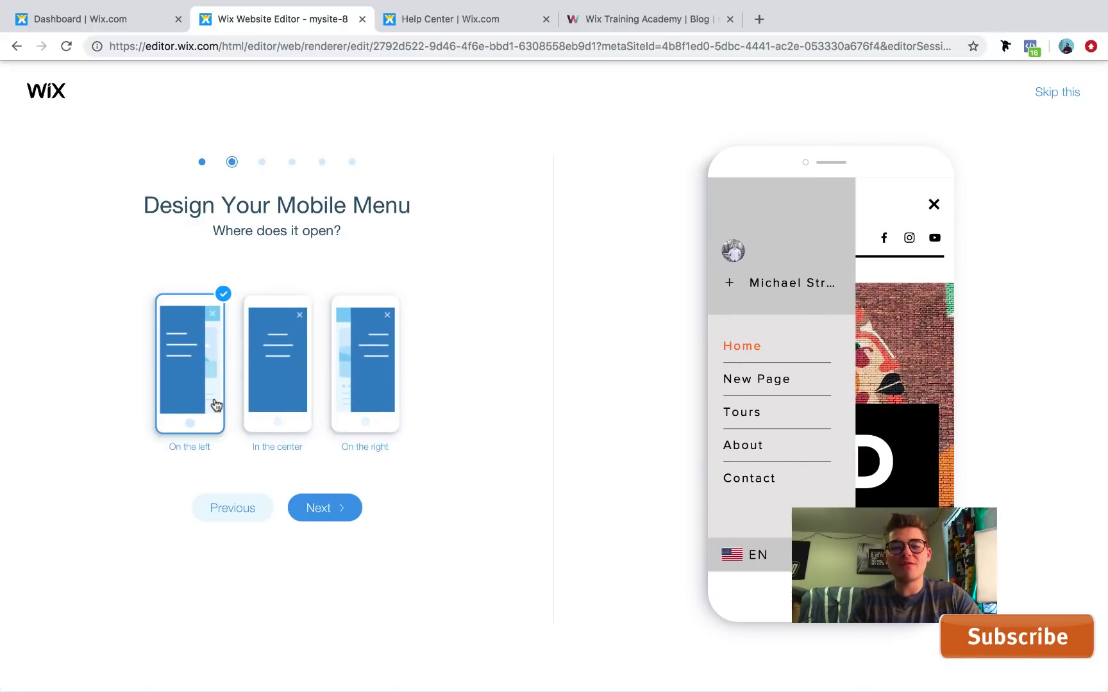
pyautogui.click(361, 403)
pyautogui.click(289, 401)
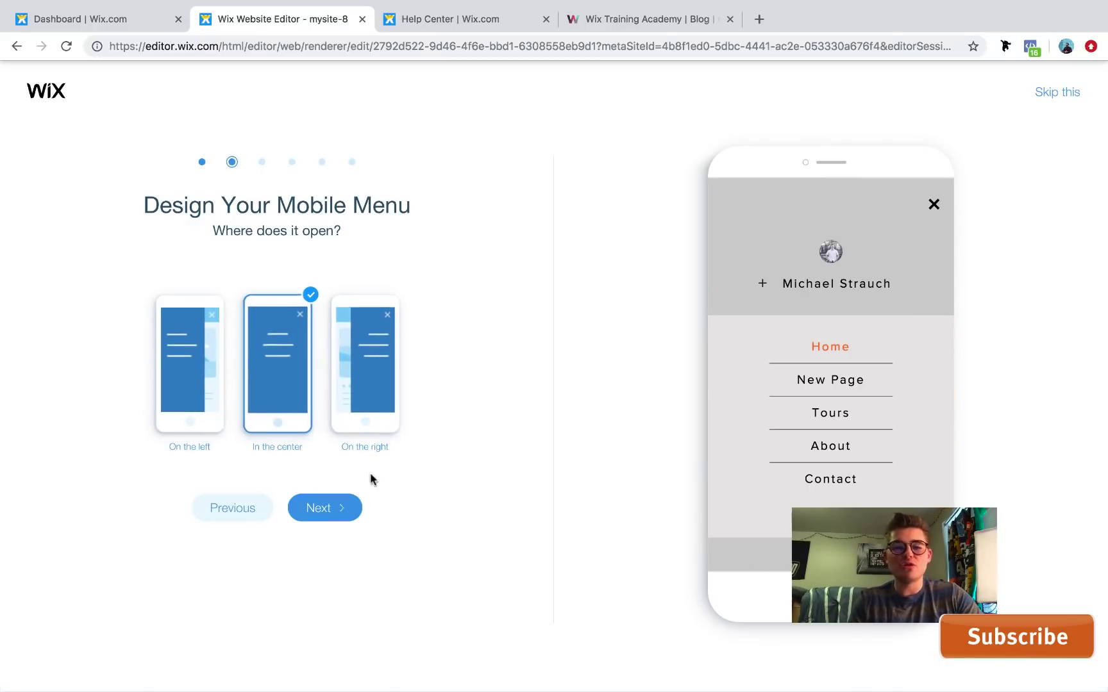
pyautogui.click(324, 509)
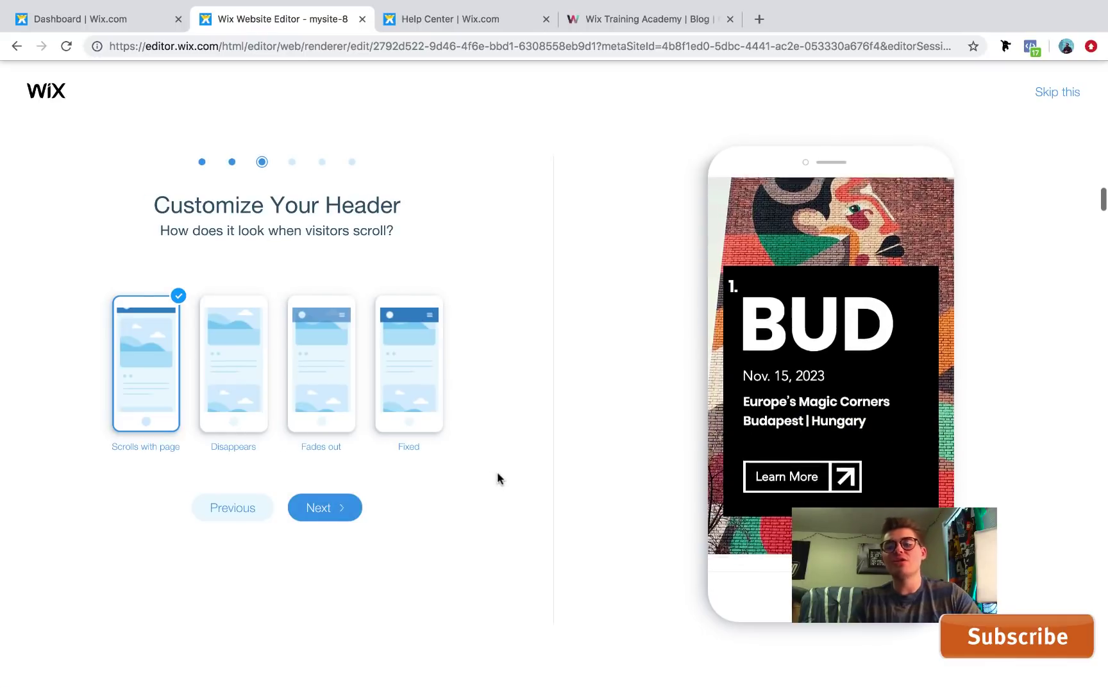
# Set the mobile header to Fixed and the quick actions to Floating, after trying No Action Bar and On the bottom.
pyautogui.click(406, 403)
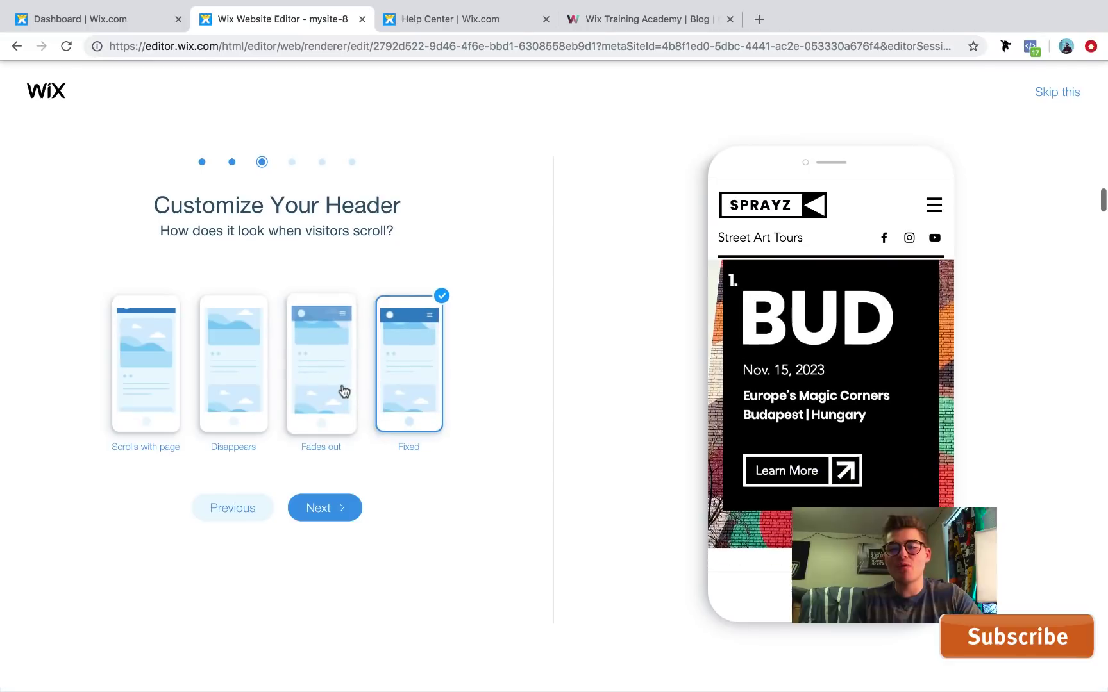
pyautogui.click(338, 510)
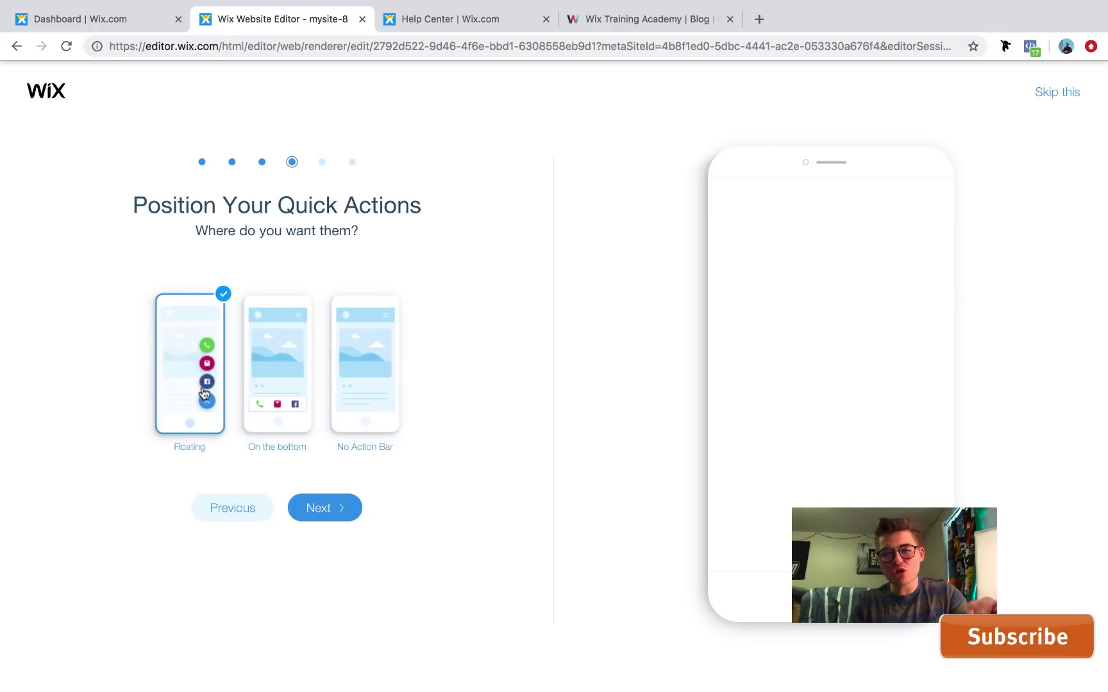
pyautogui.click(346, 378)
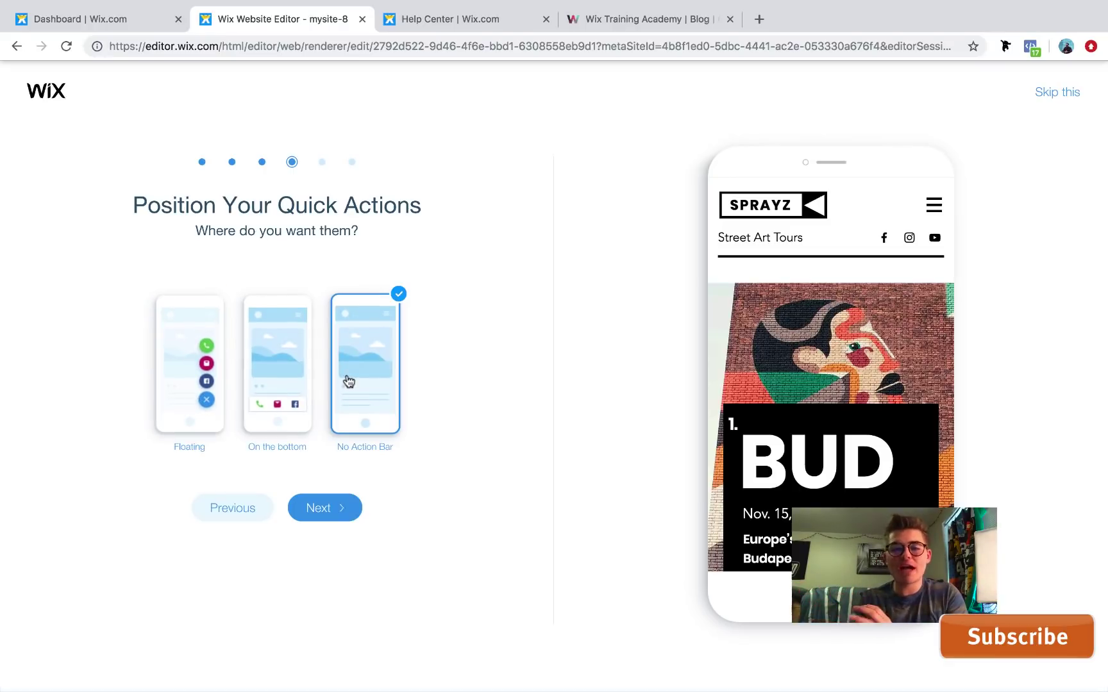
pyautogui.click(290, 386)
pyautogui.click(212, 373)
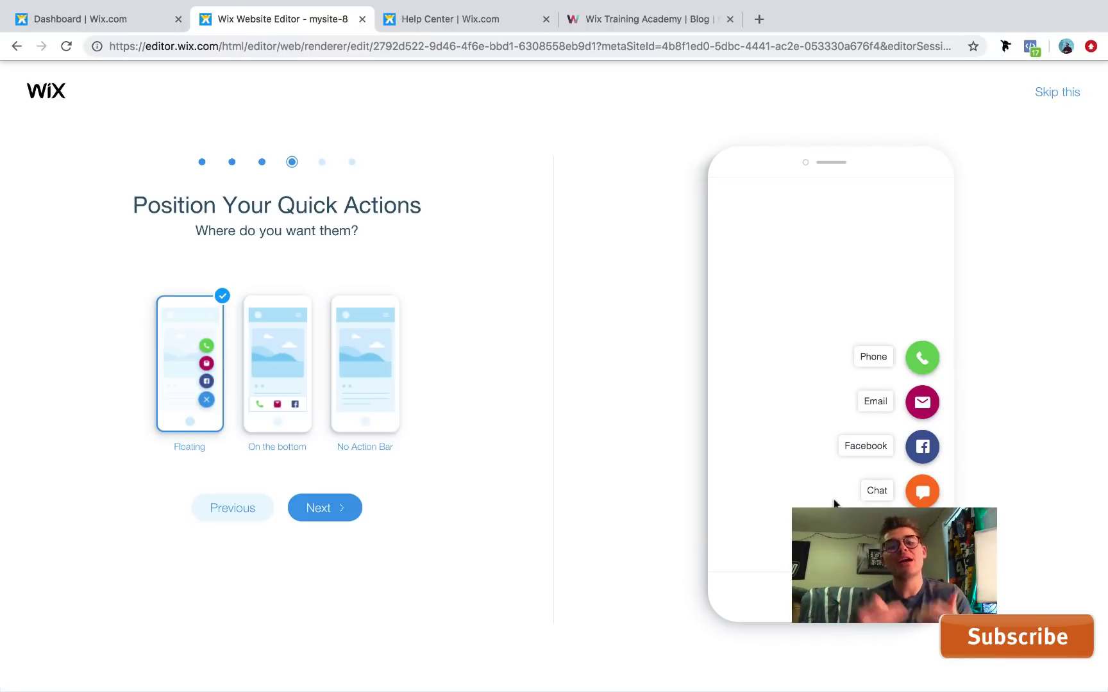
pyautogui.click(319, 519)
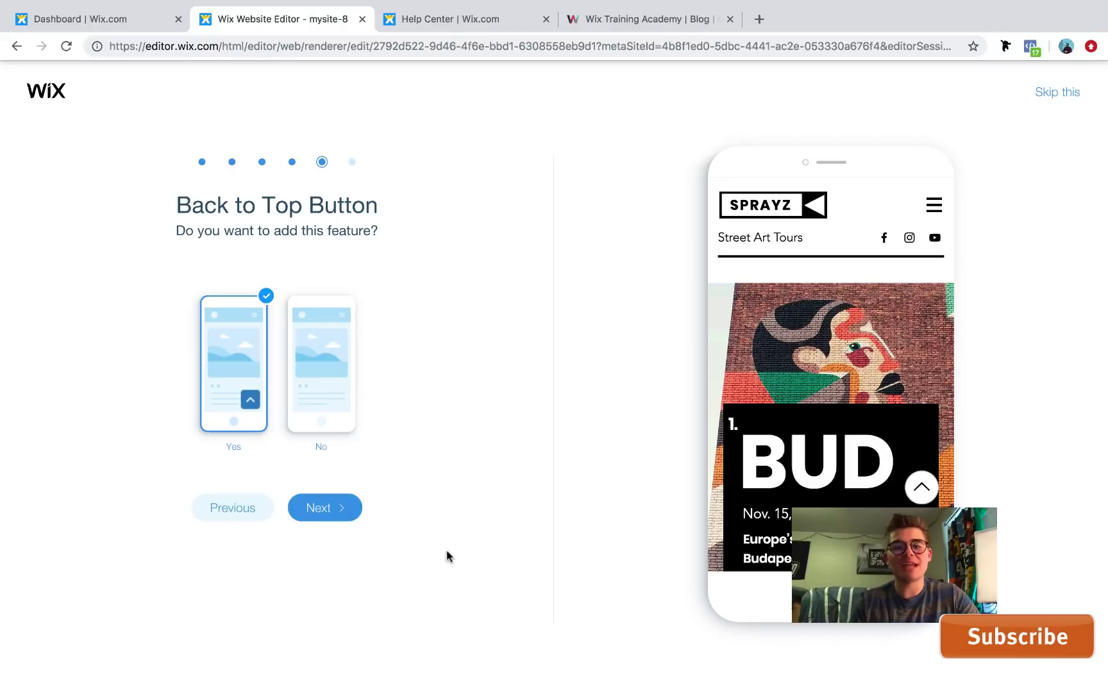
# Keep the Back to Top button enabled and finish the setup guide to enter the mobile editor.
pyautogui.click(341, 519)
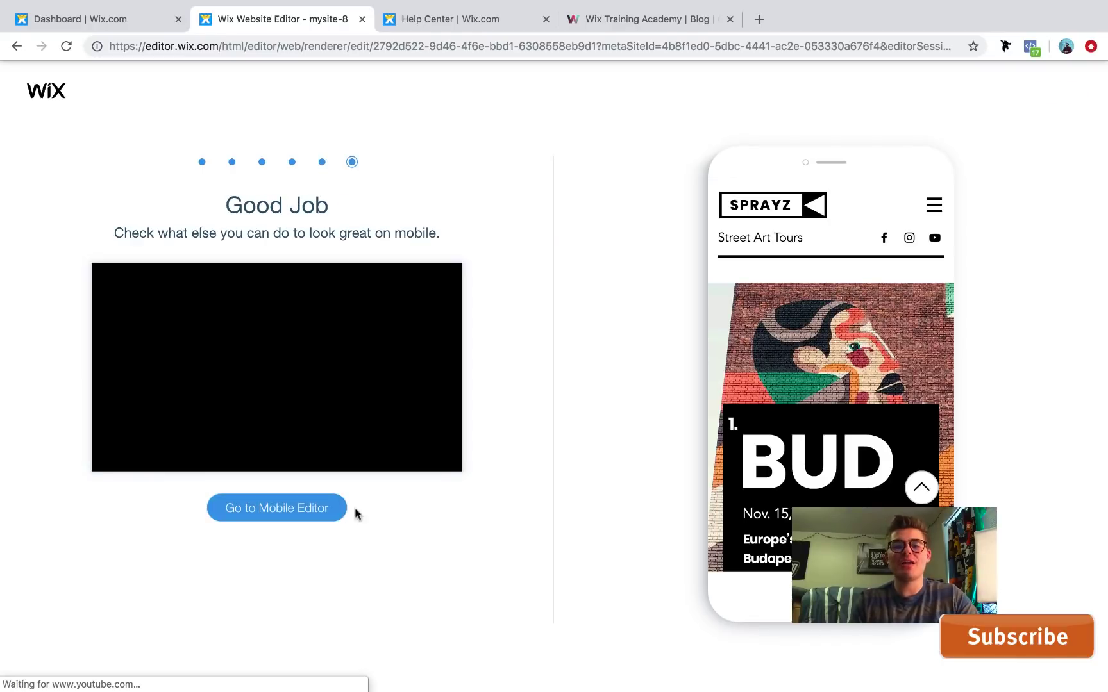
pyautogui.click(301, 513)
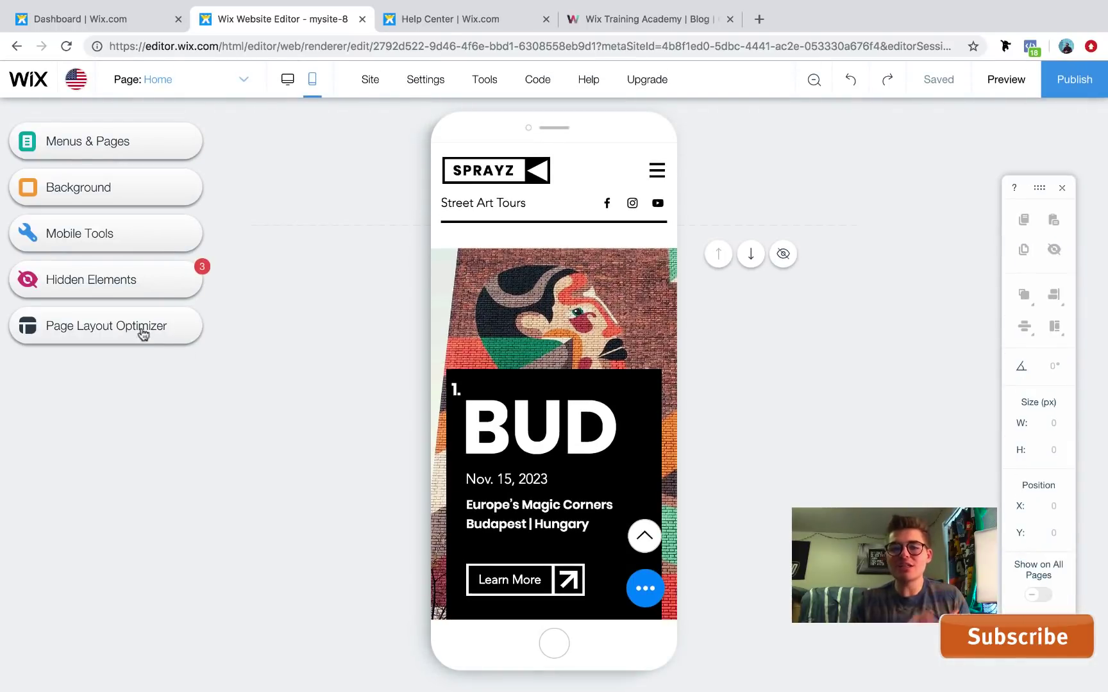
# Optimize the Home page's mobile layout with the Page Layout Optimizer and save the site from the desktop editor.
pyautogui.click(106, 330)
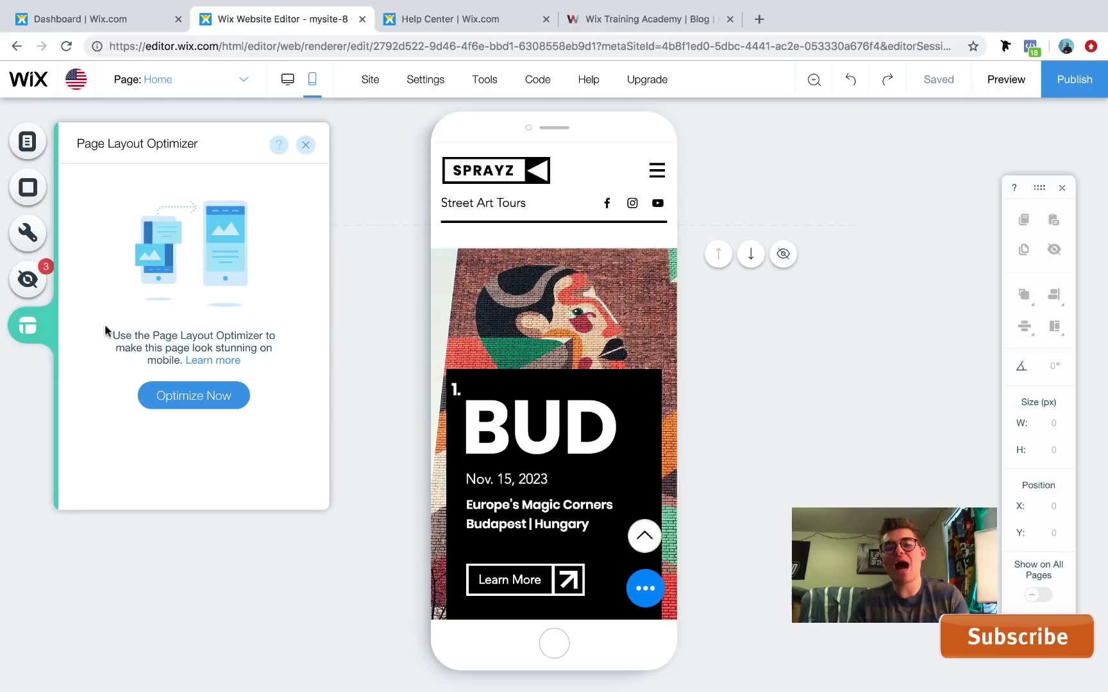
pyautogui.click(191, 408)
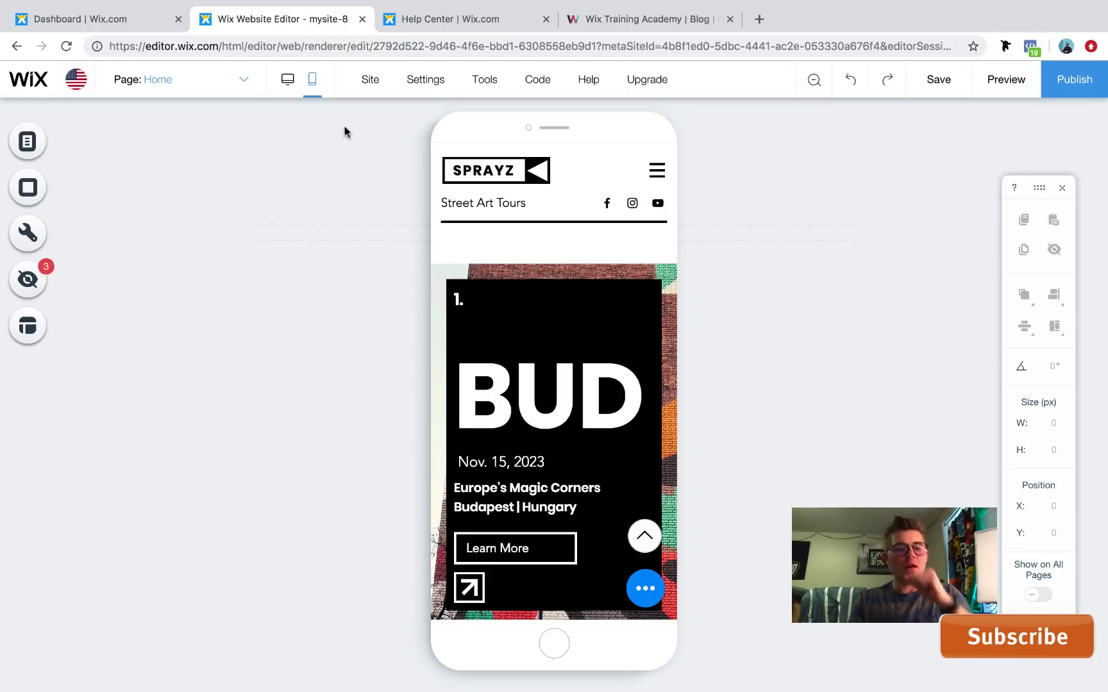
pyautogui.click(288, 90)
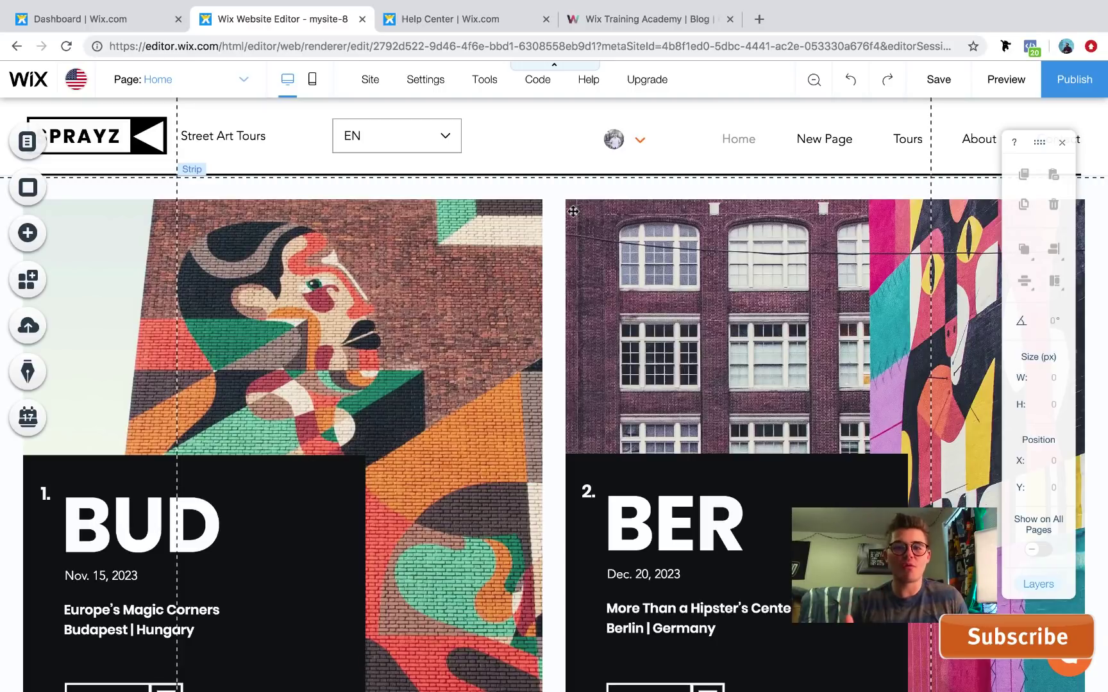
pyautogui.hotkey('ctrl', 's')
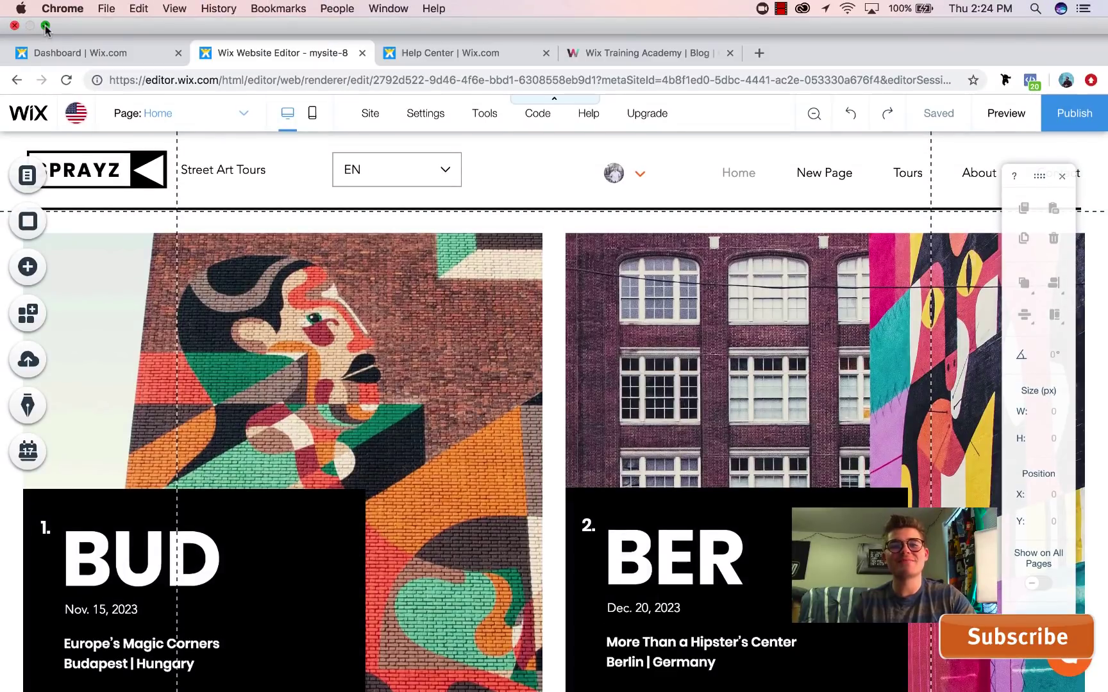
pyautogui.click(45, 25)
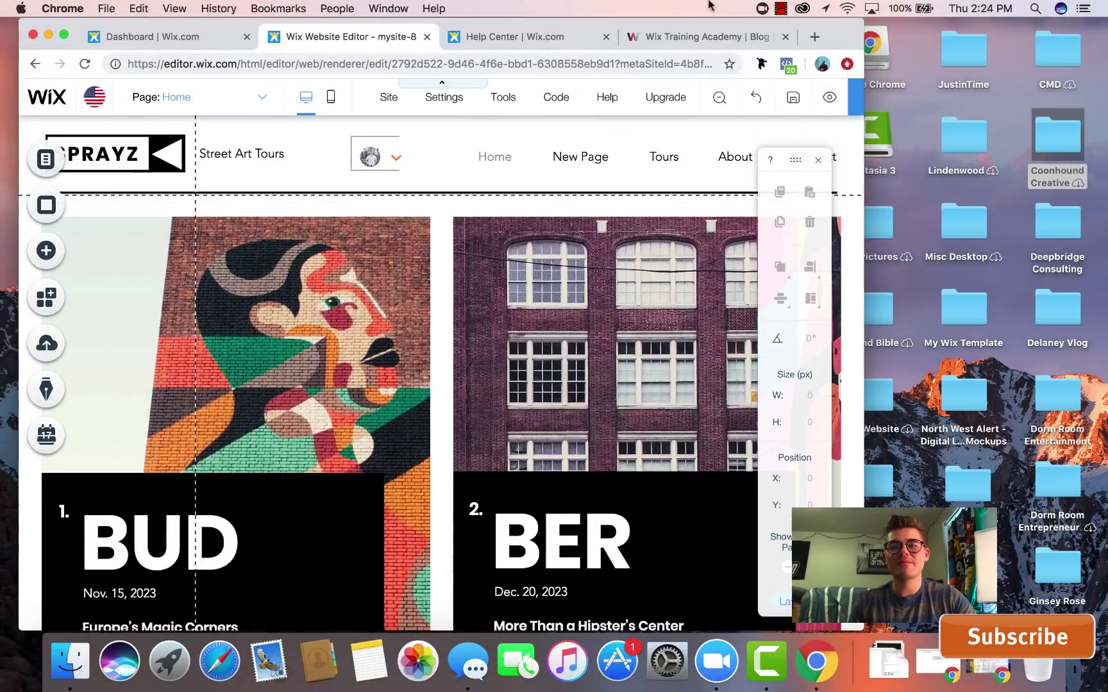
pyautogui.click(781, 8)
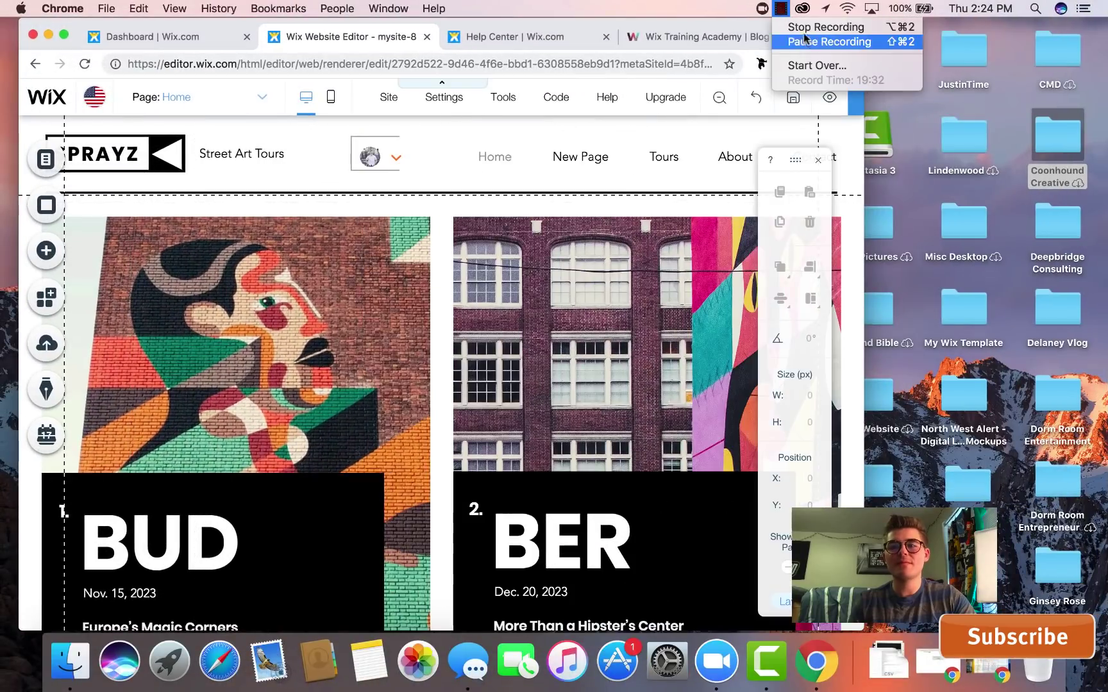